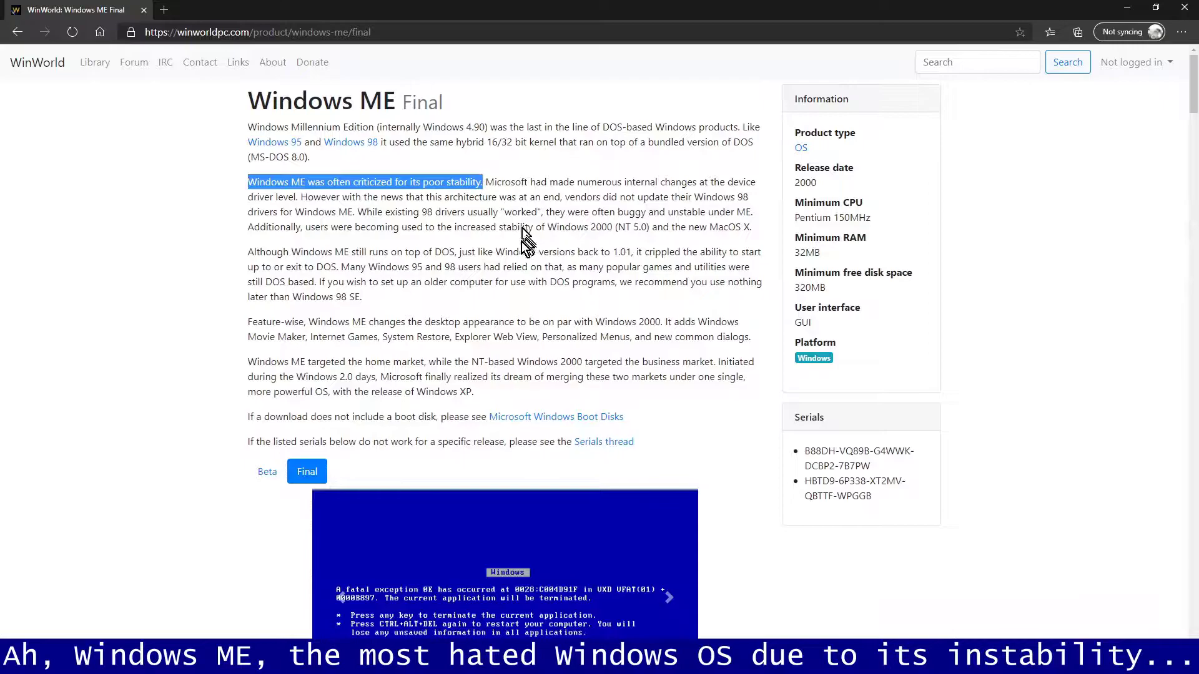
- Read the Windows ME page's passages about buggy, unstable drivers and the crippled ability to start up to or exit to DOS
click(493, 249)
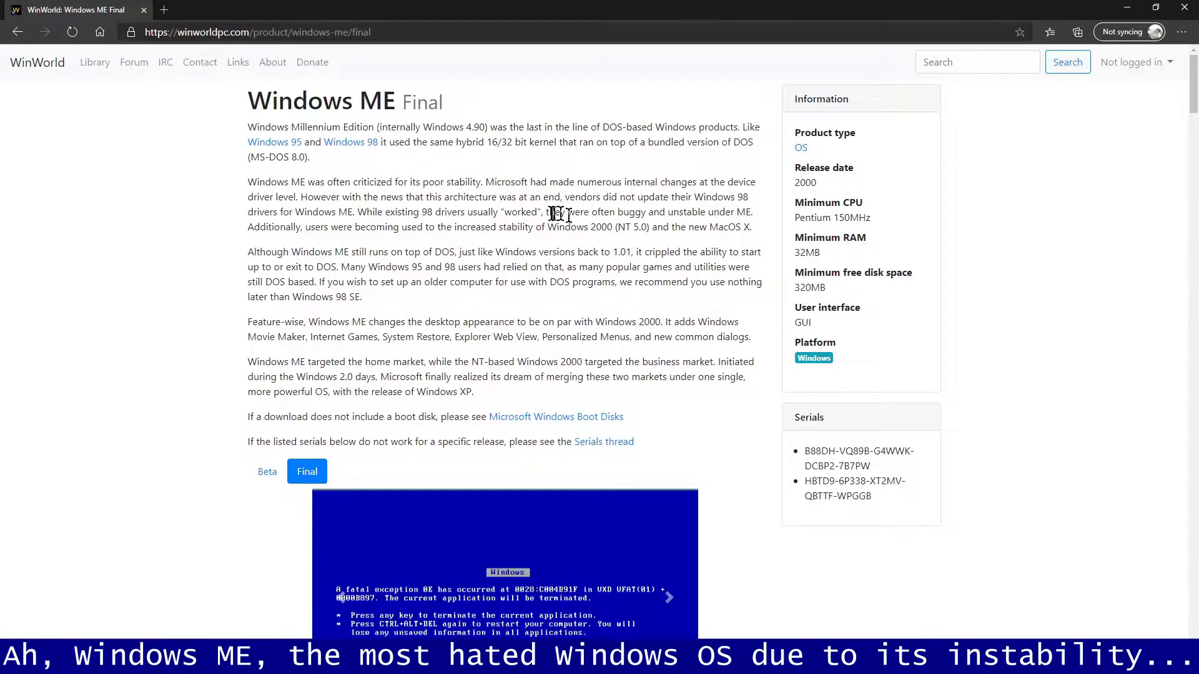
drag(545, 213, 749, 212)
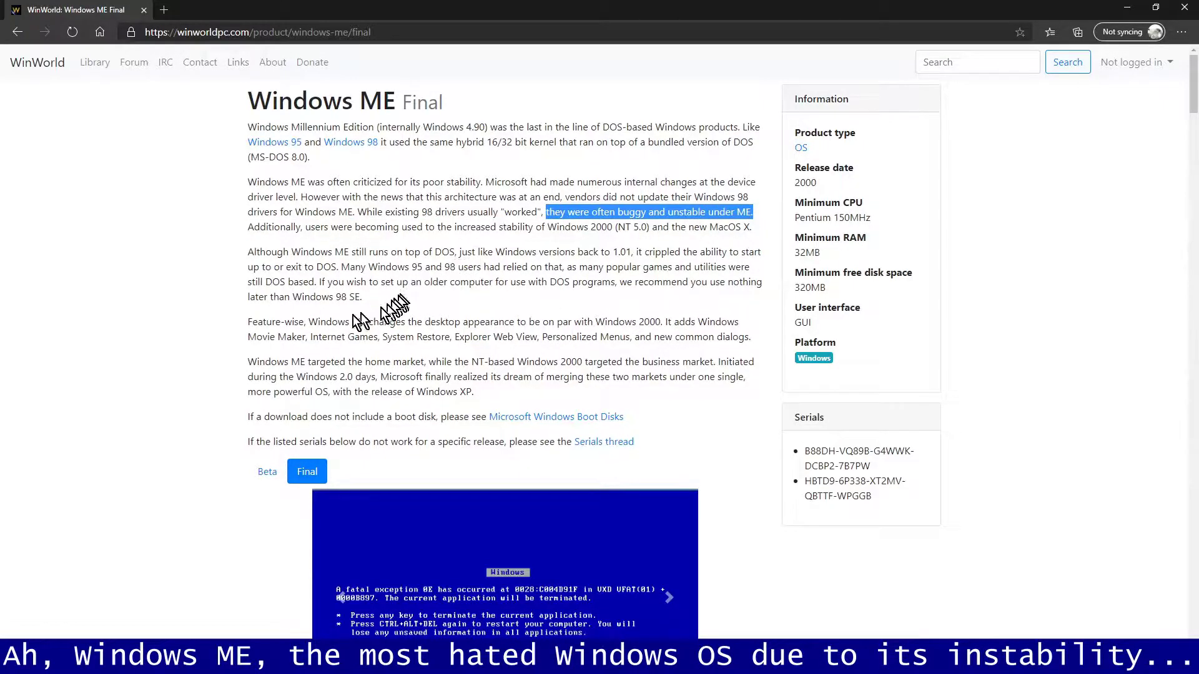
click(170, 339)
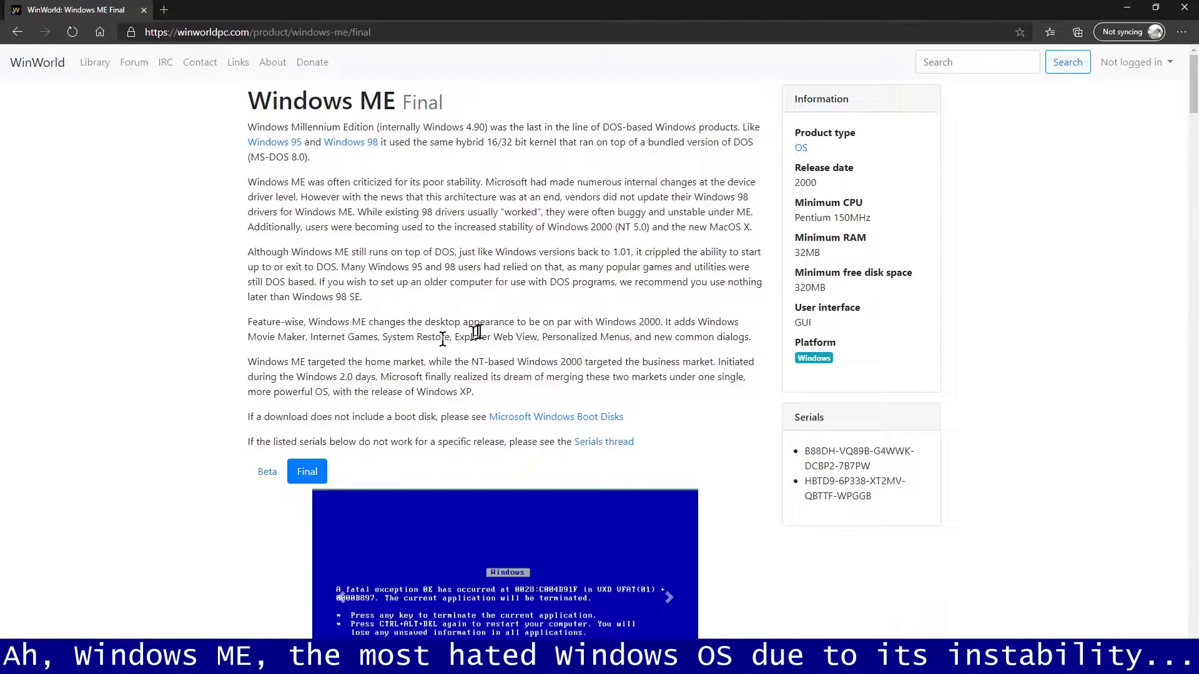
drag(636, 251, 368, 268)
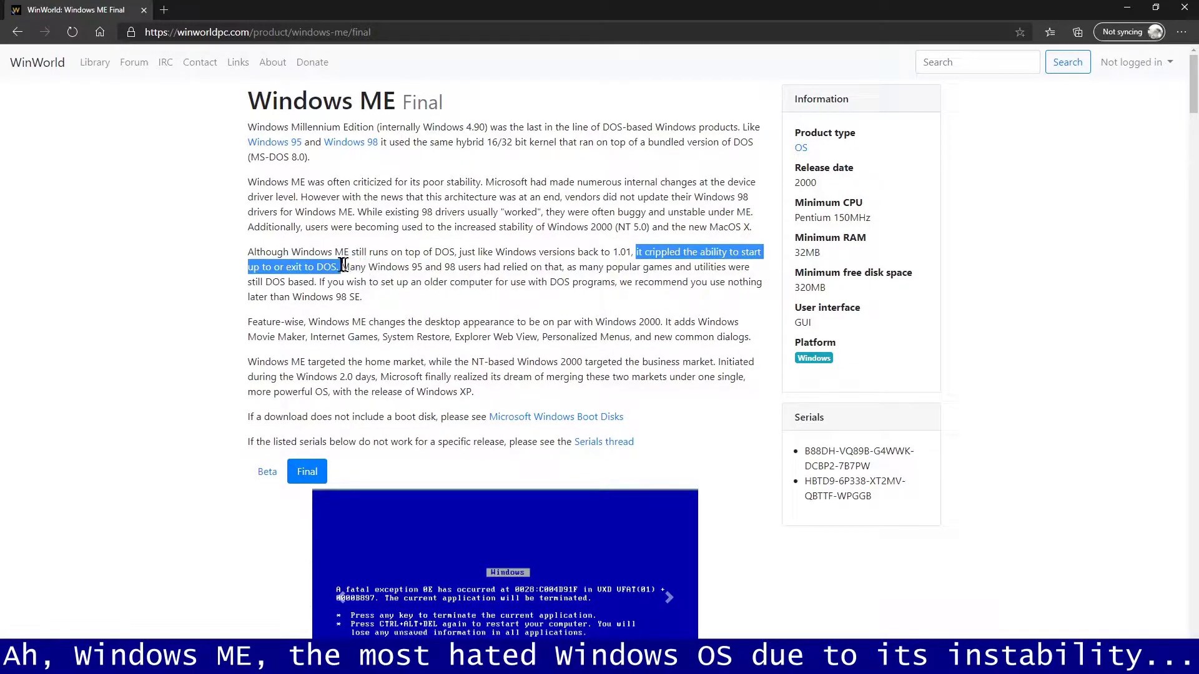
click(441, 290)
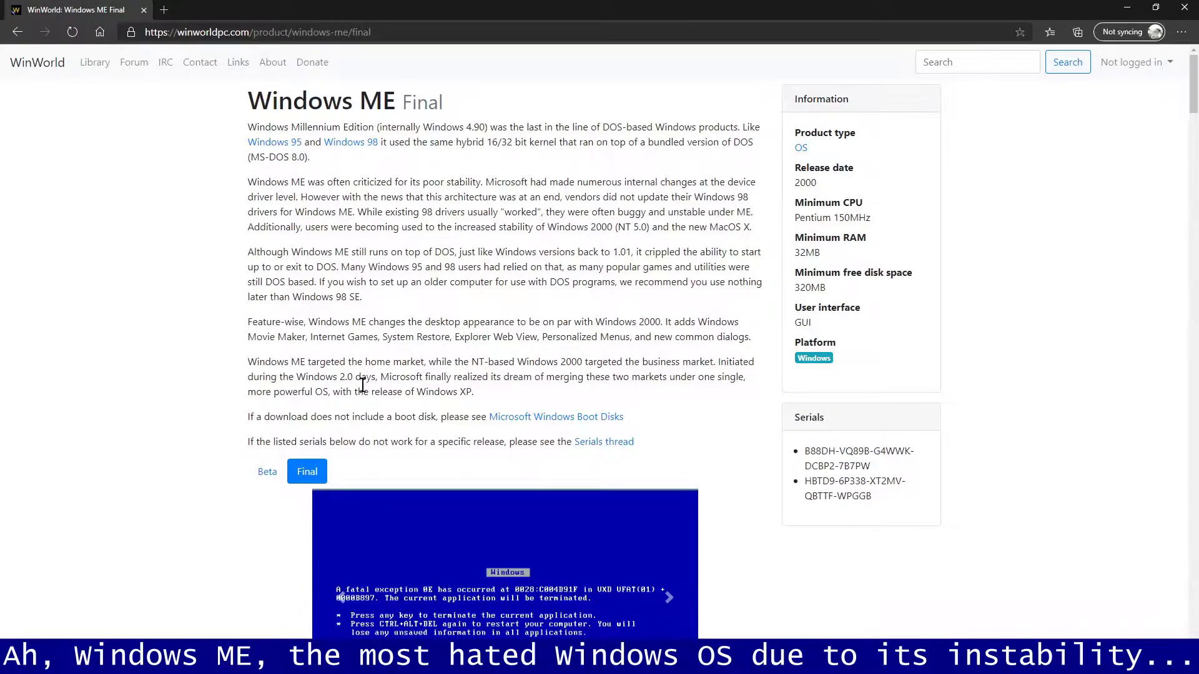
- Look through the gallery of Windows ME blue screen images above the Downloads list
scroll(356, 372, down, 1)
scroll(586, 379, down, 1)
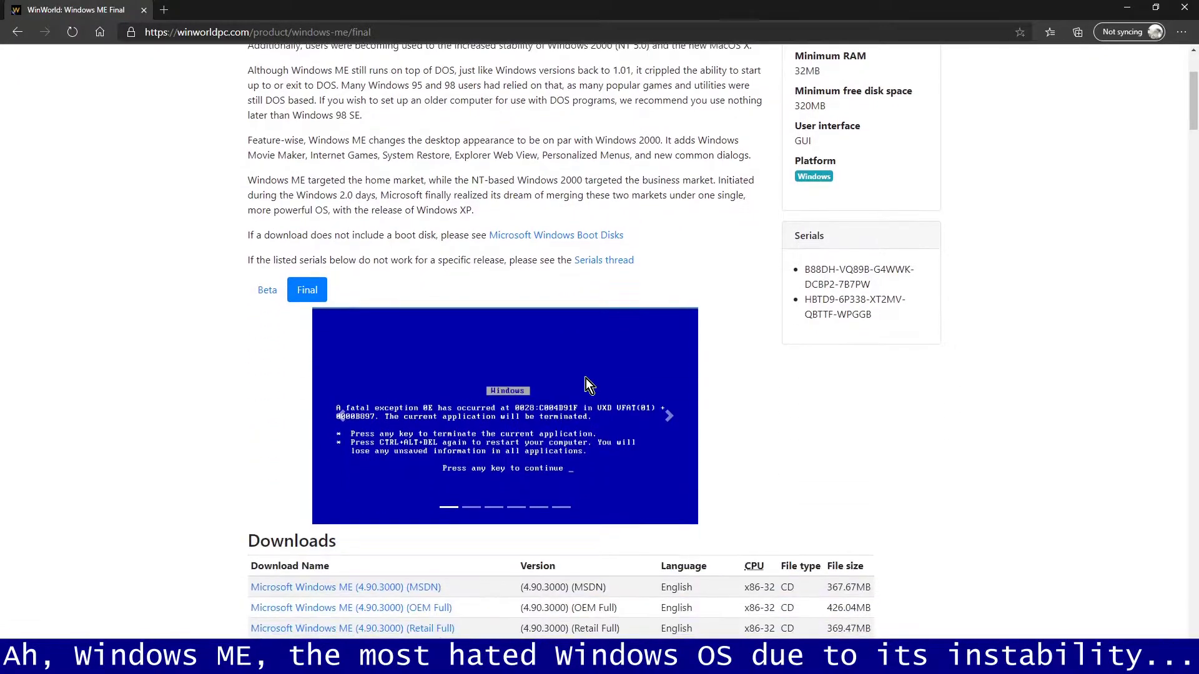
click(674, 419)
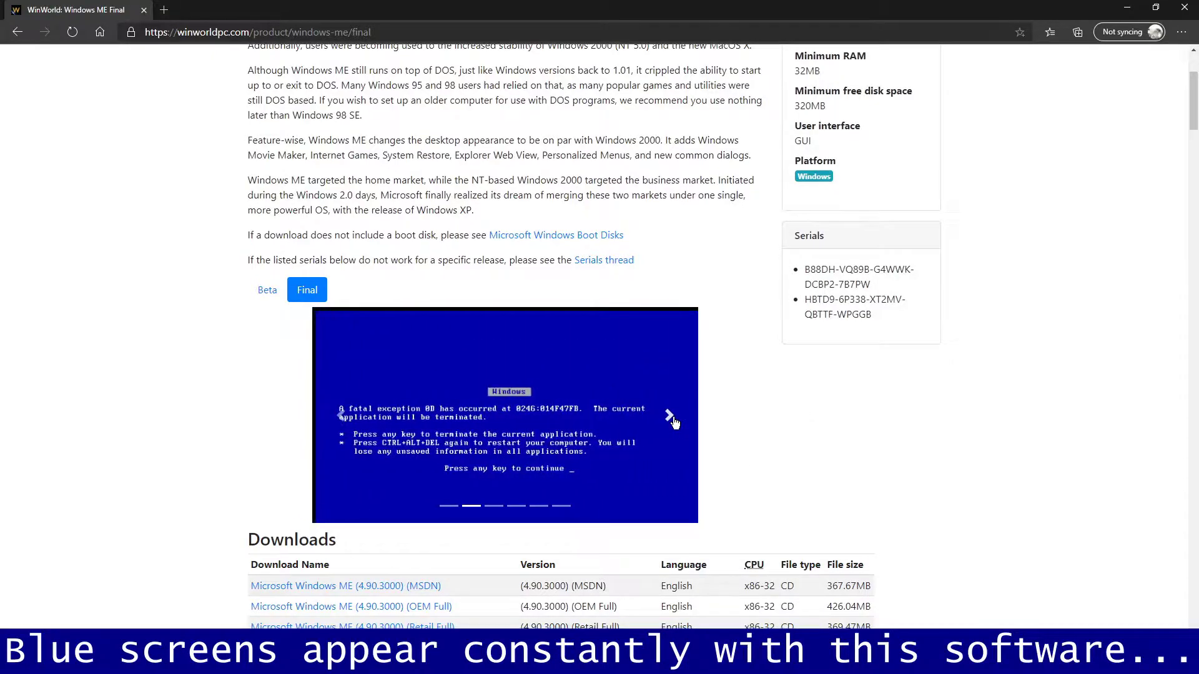
click(674, 420)
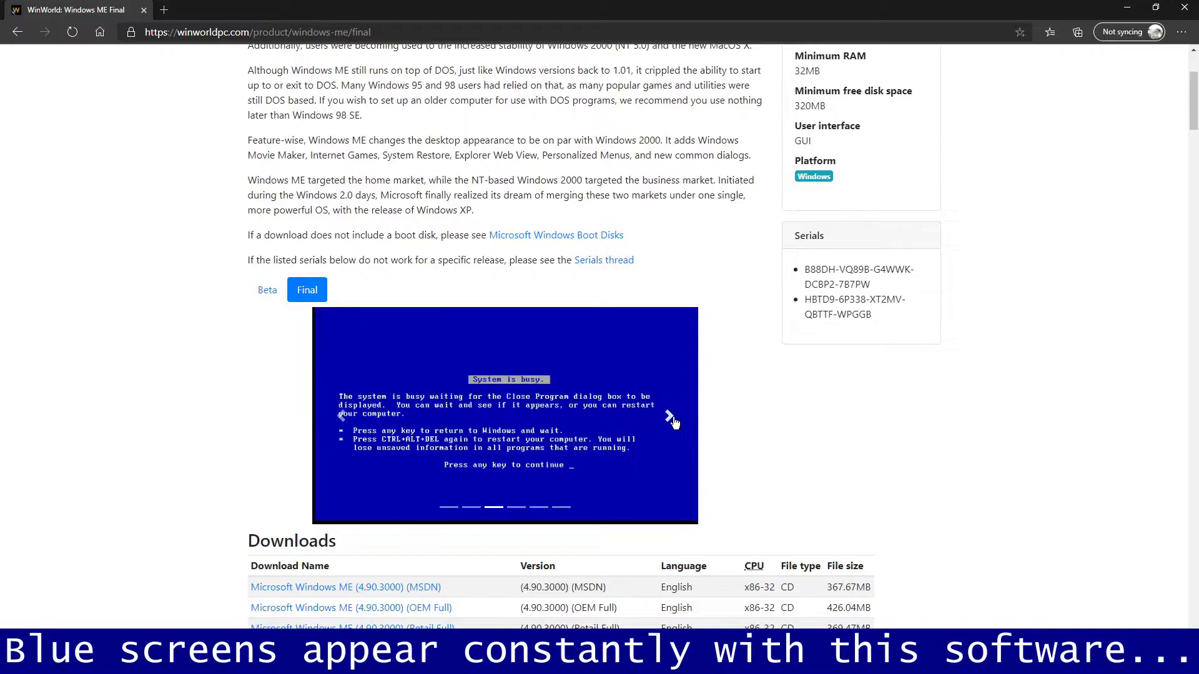
click(674, 421)
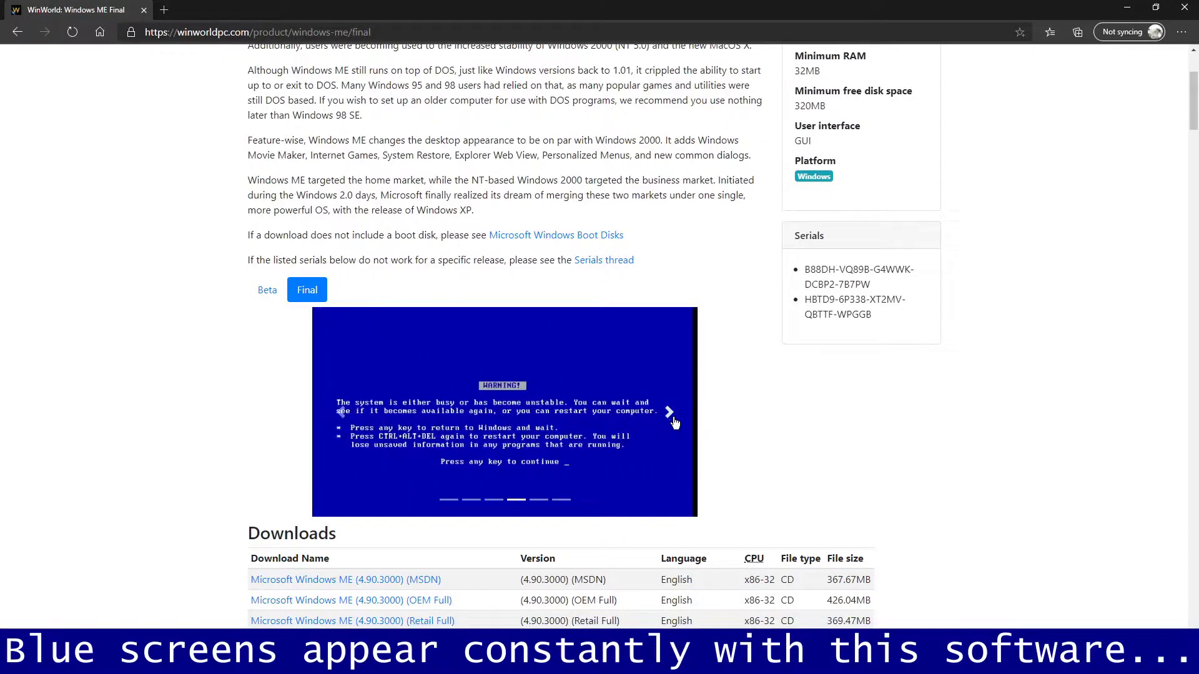
click(674, 421)
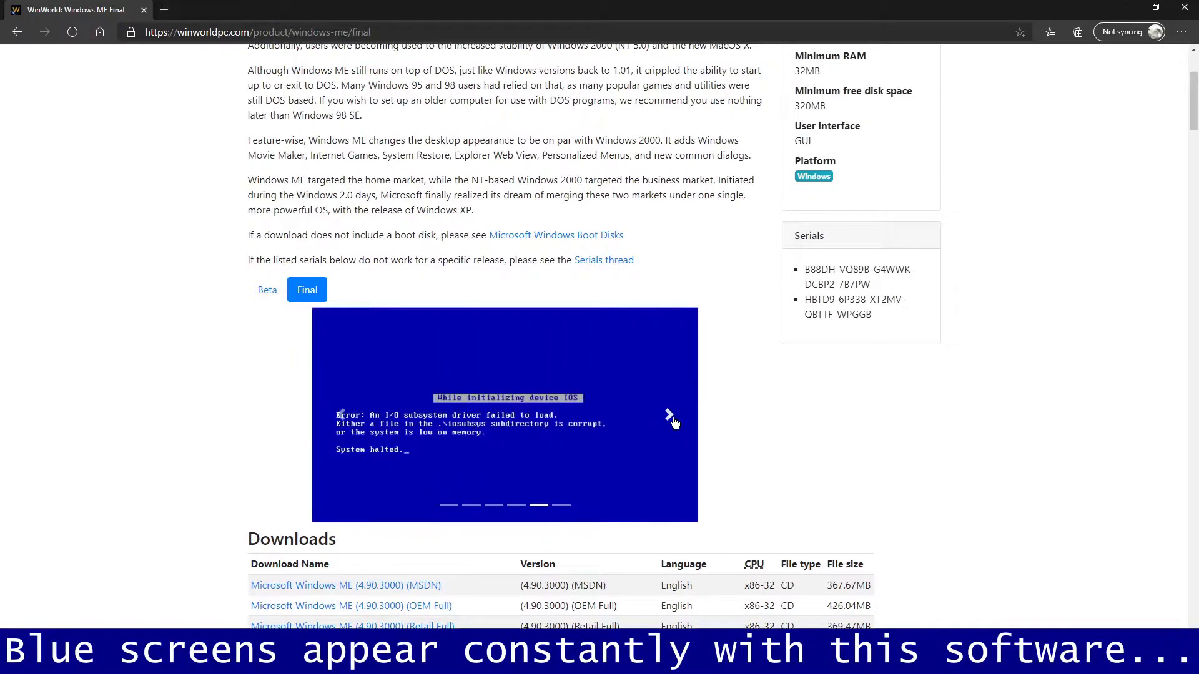
click(674, 422)
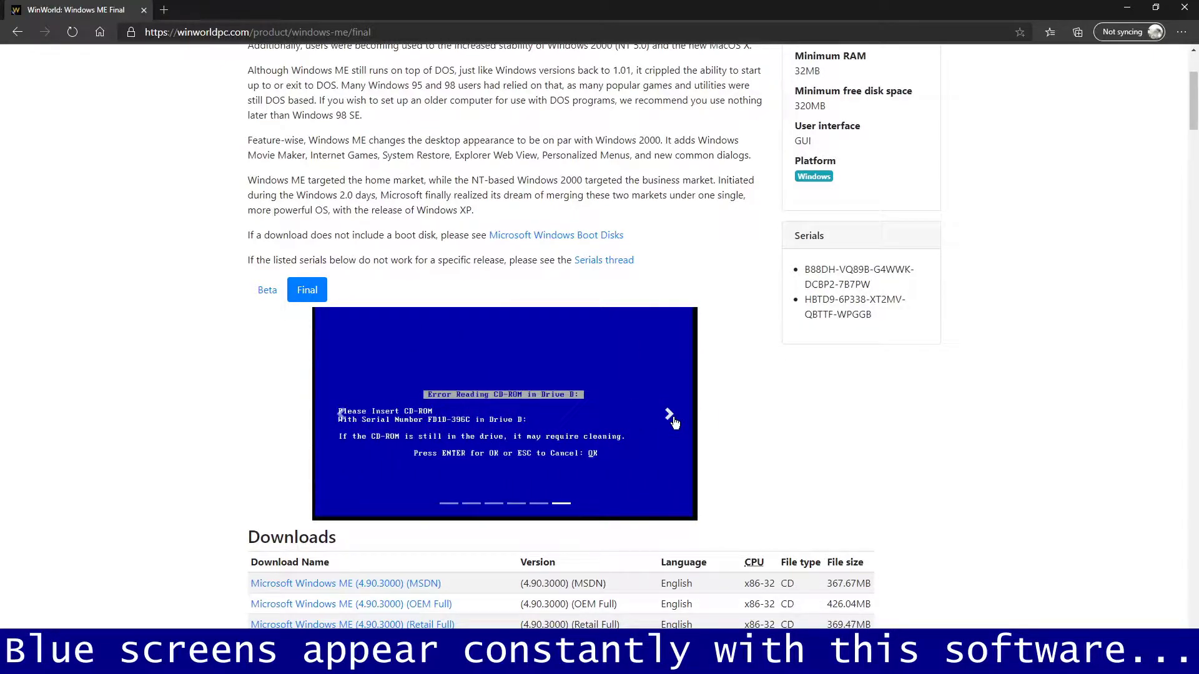
click(674, 421)
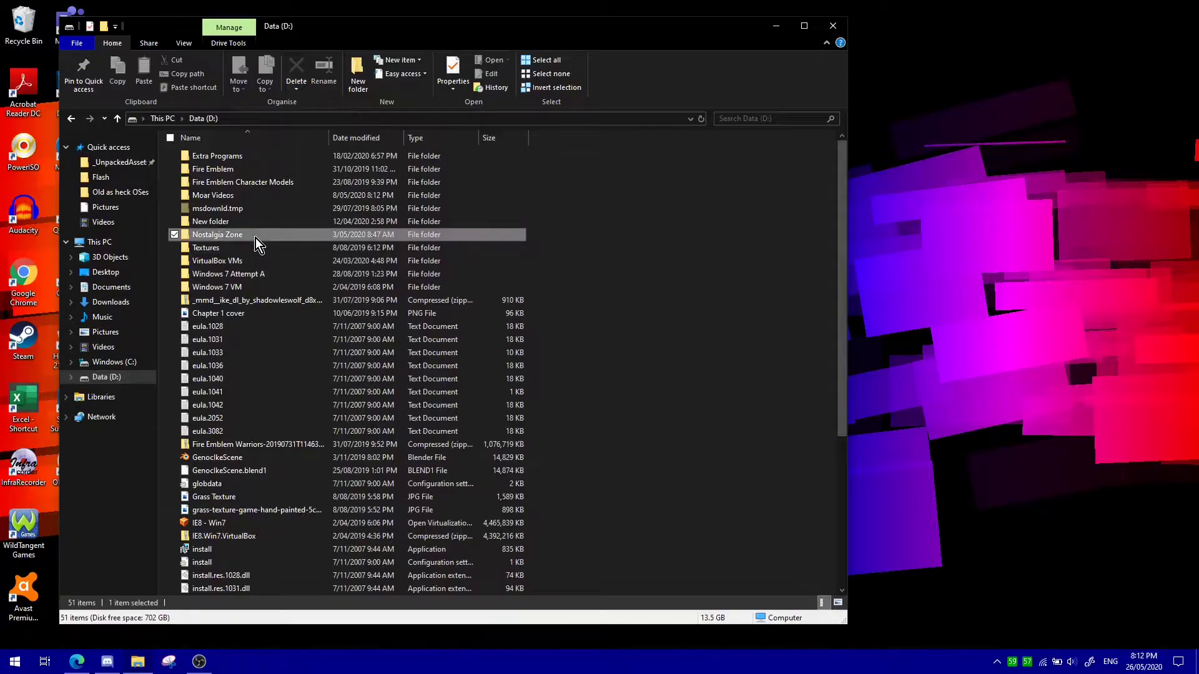
- In File Explorer, mount the "Windows Me (115 - OEM Full)" disc image from the Microsoft Windows ME (4.90.3000) (OEM Full) folder in Old as heck OSes
double_click(256, 238)
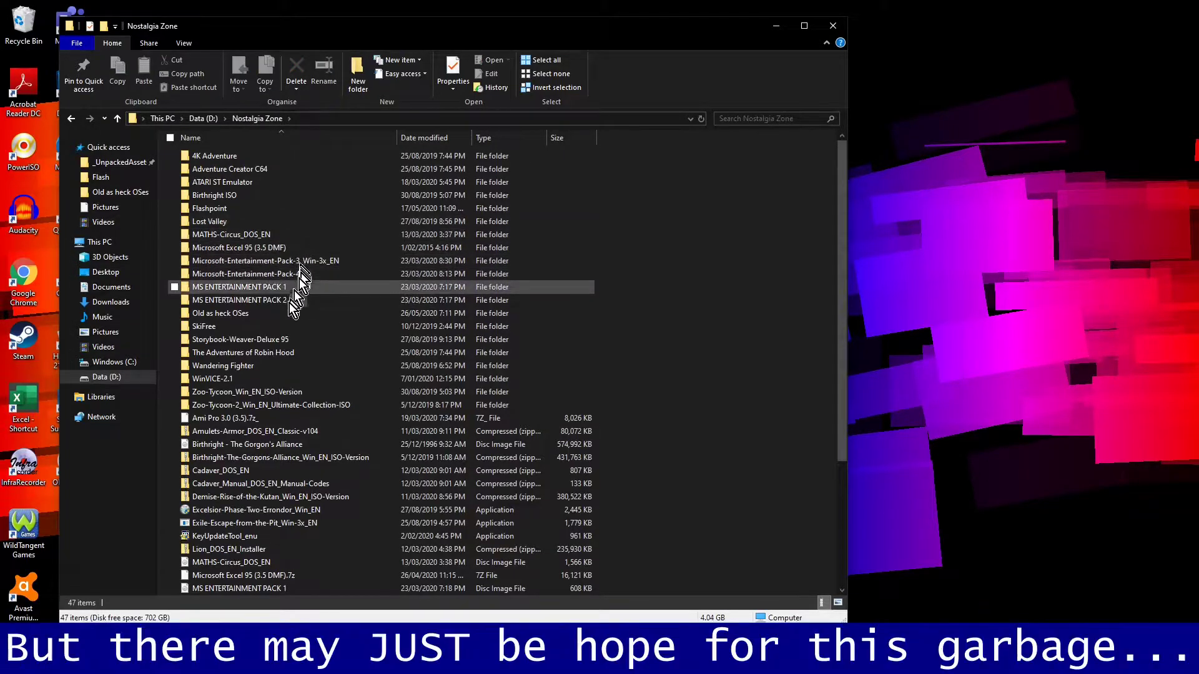
double_click(273, 313)
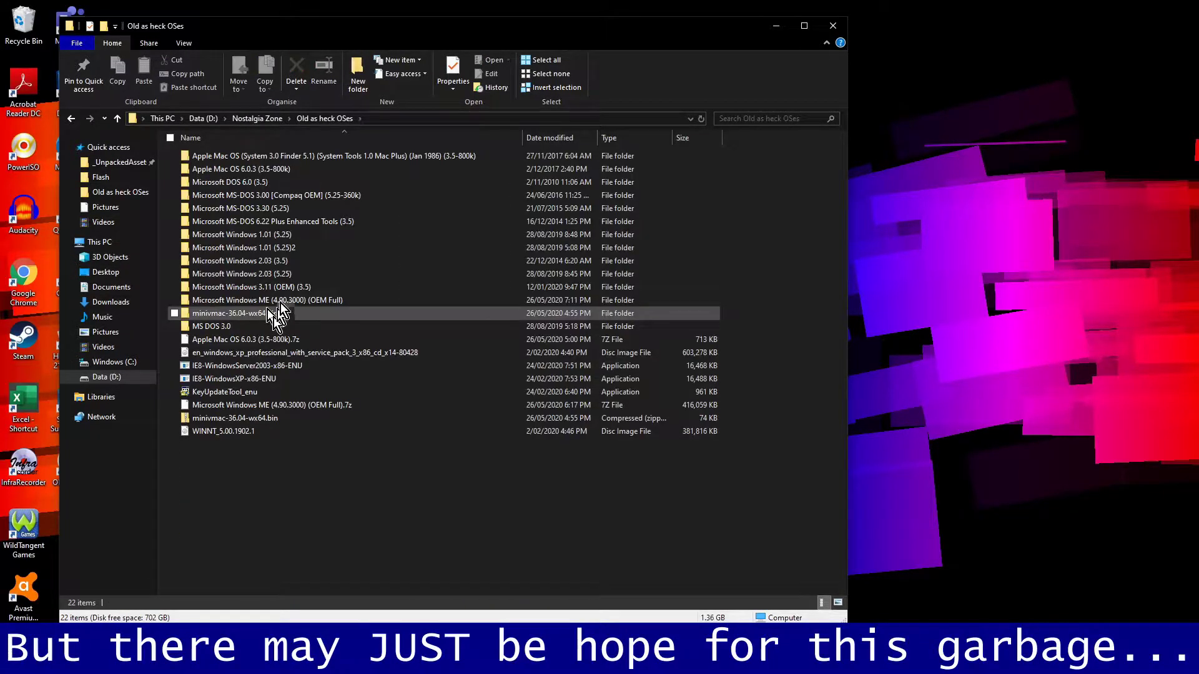
double_click(281, 299)
click(270, 157)
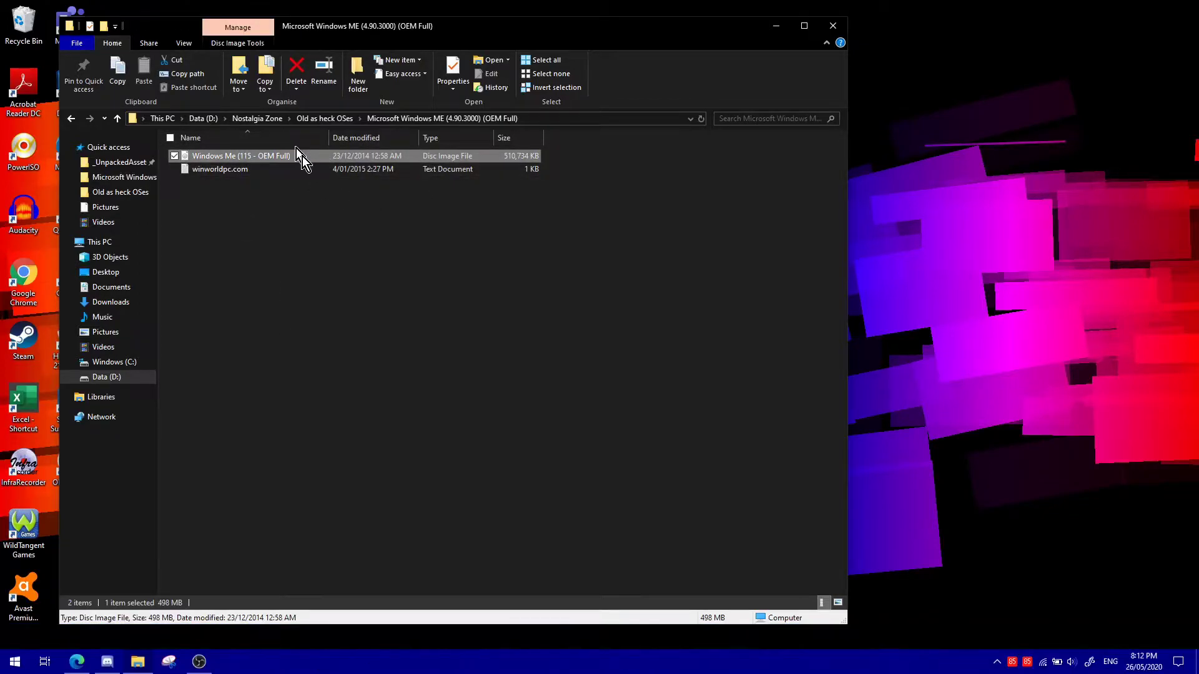
double_click(302, 156)
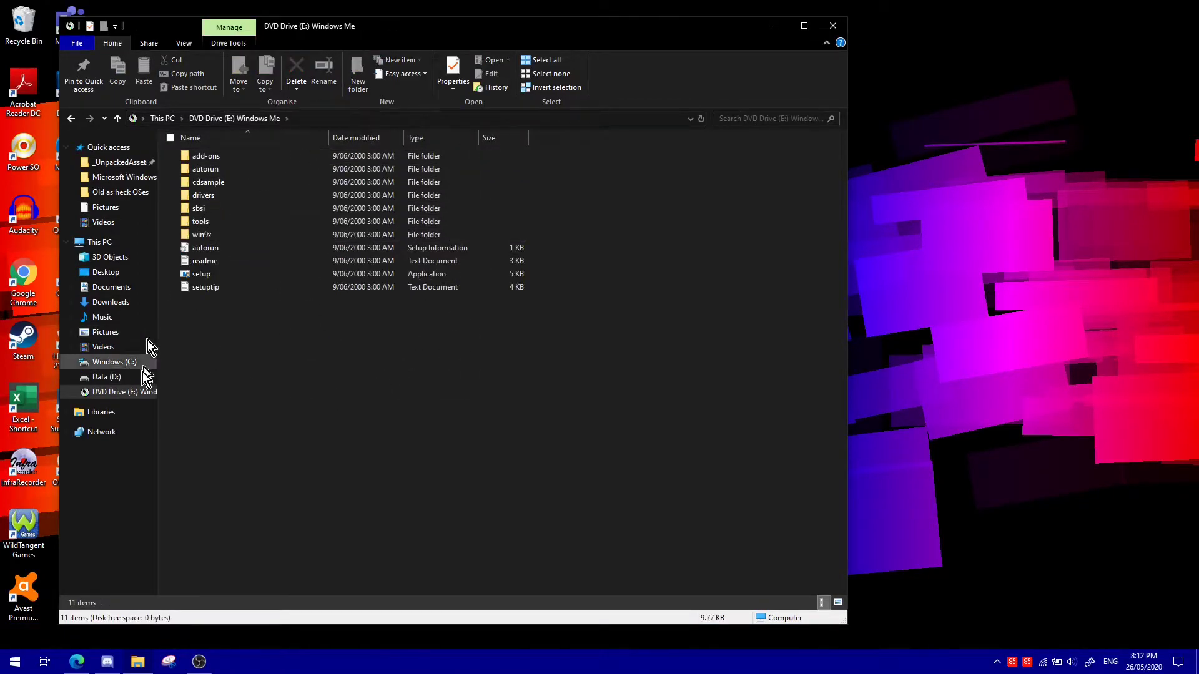
right_click(119, 392)
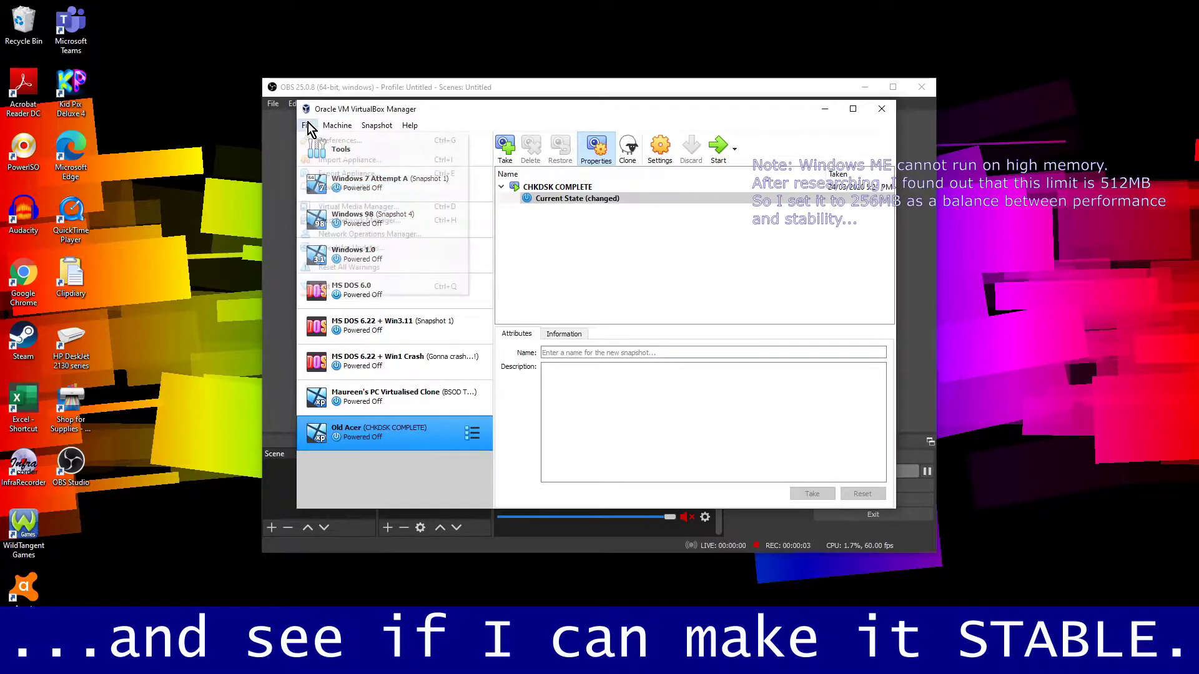
- In VirtualBox, create a virtual machine named "Windows ME" with 256 MB of memory and a new virtual hard disk
click(307, 126)
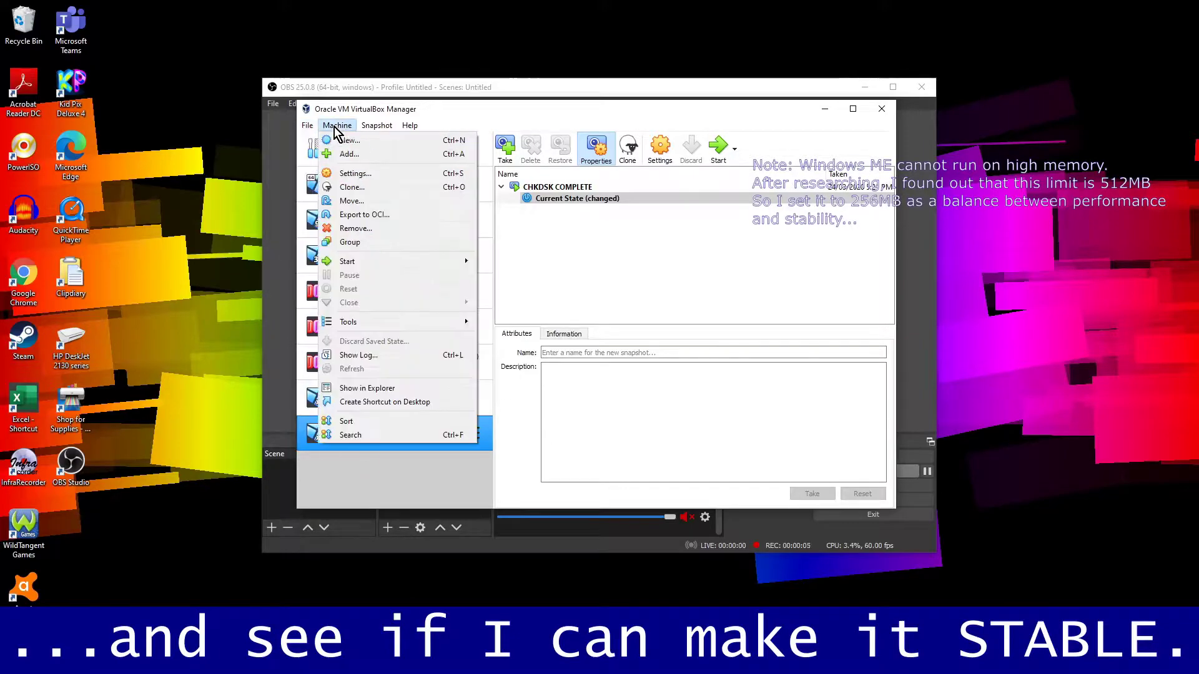
click(344, 140)
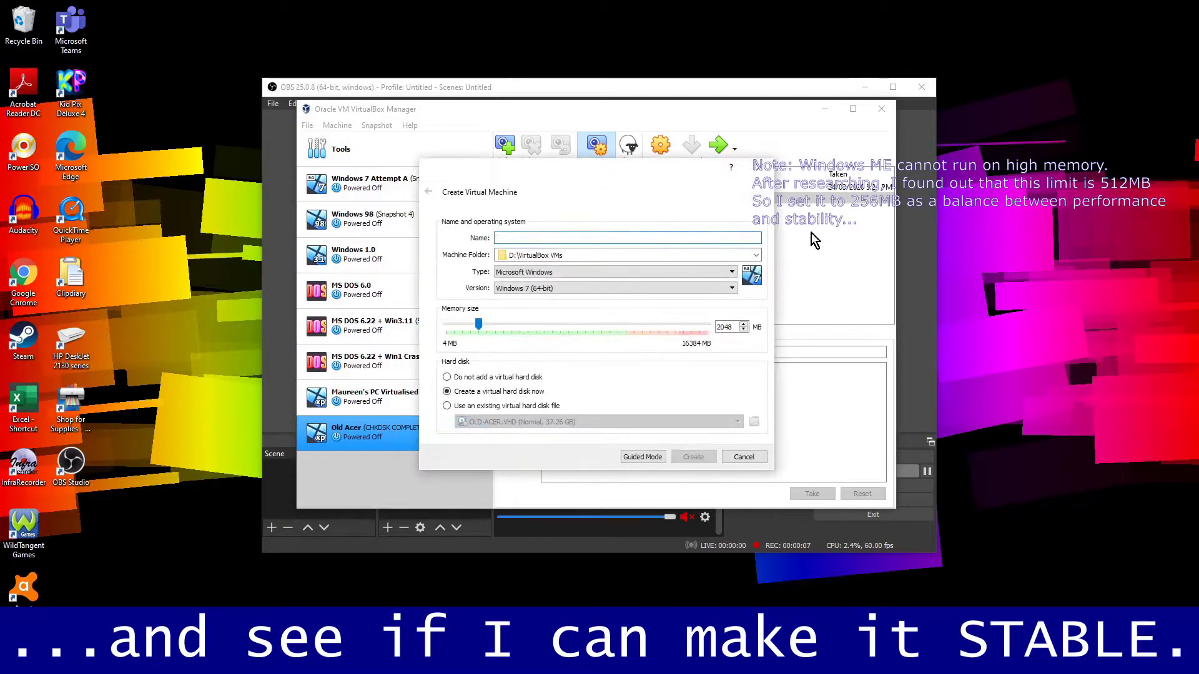
text(Windows ME)
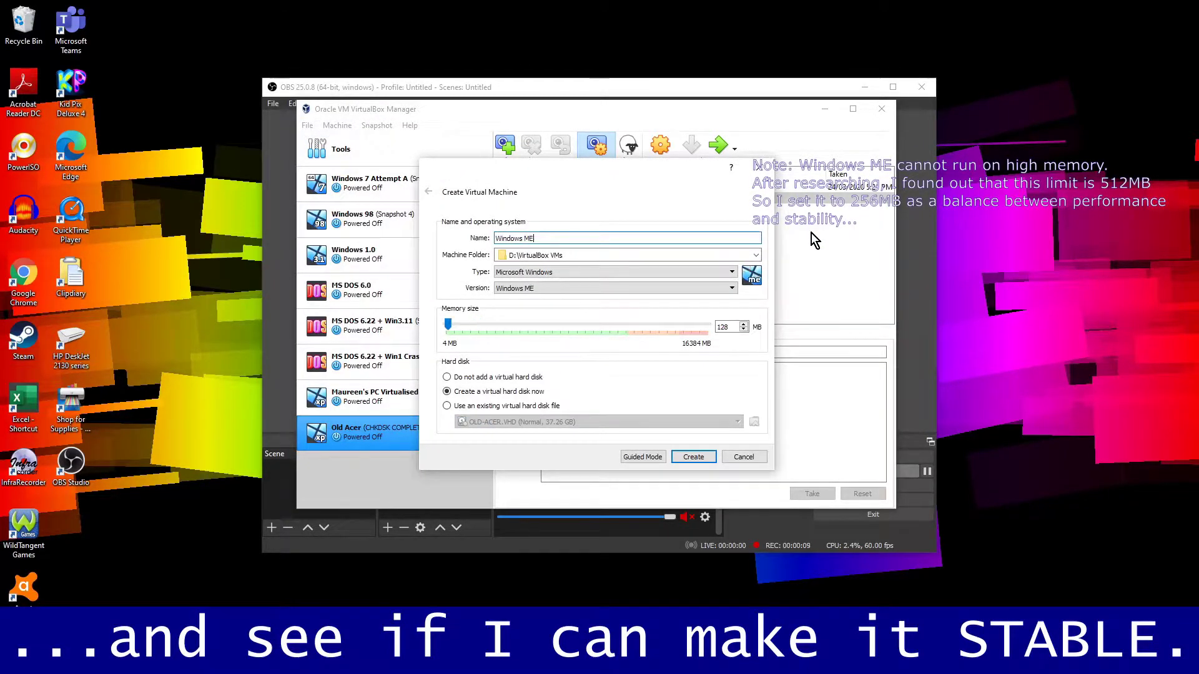
double_click(724, 326)
text(256)
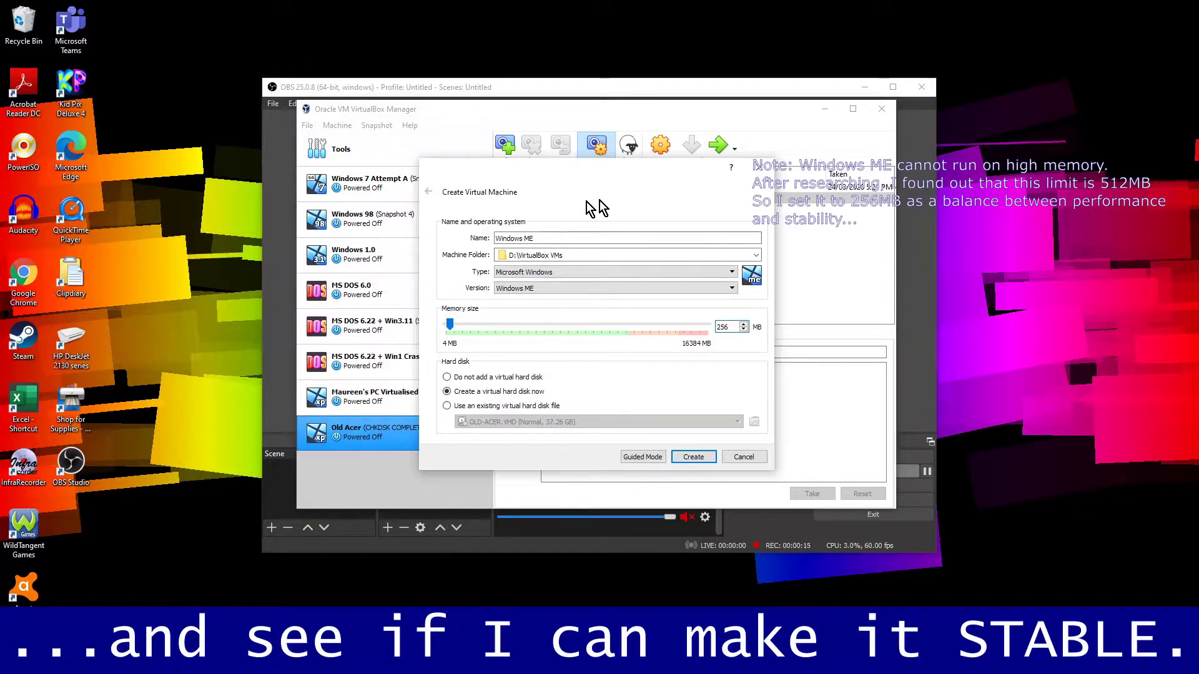
click(703, 457)
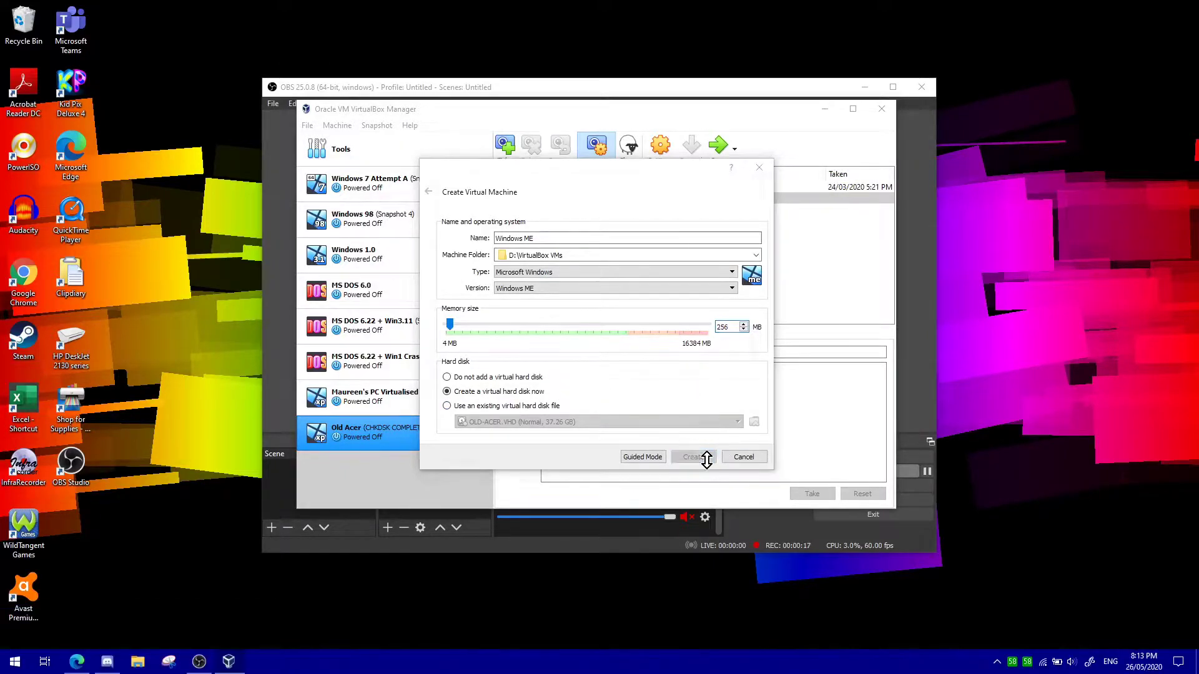
- Create the virtual hard disk as a fixed-size VHD (Virtual Hard Disk) file
click(464, 354)
click(635, 355)
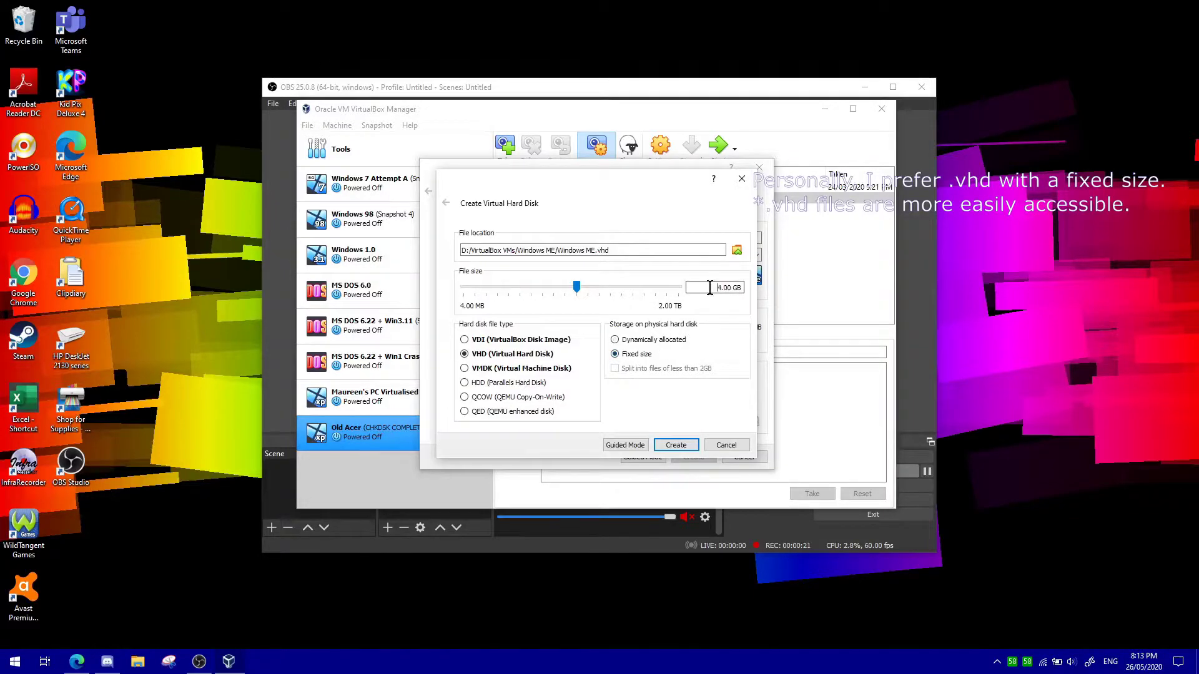
text(0.)
click(683, 449)
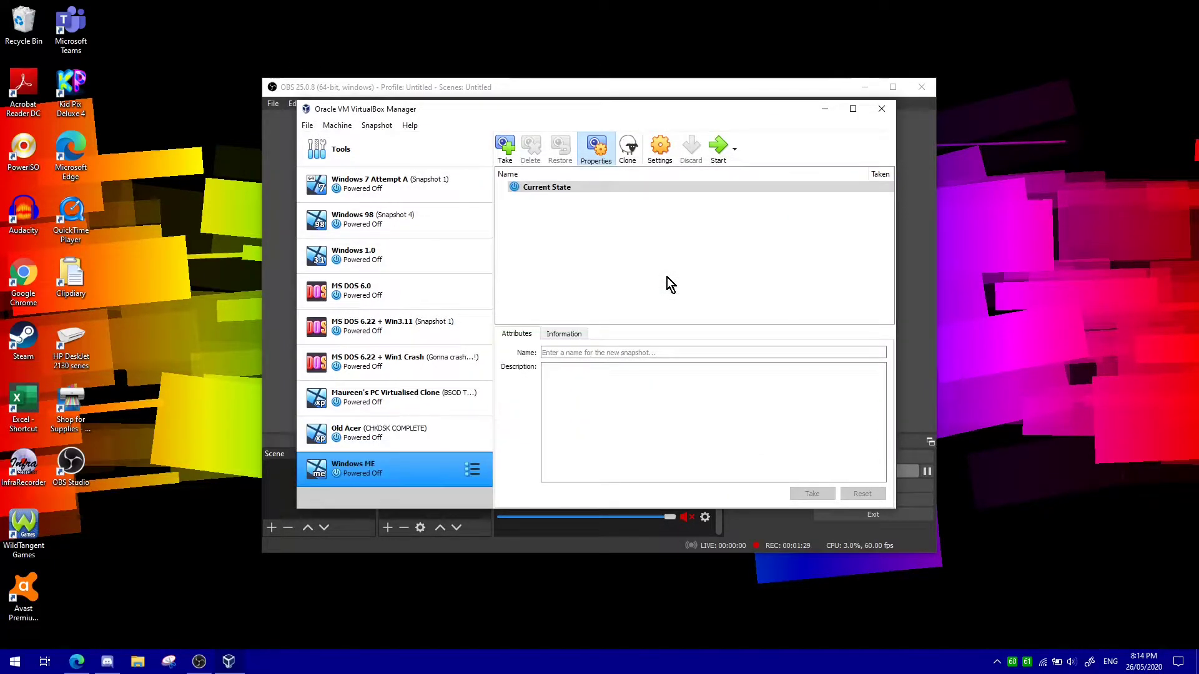
- Start the Windows ME virtual machine with "Windows Me (115 - OEM Full).iso" added as its start-up disk
click(720, 147)
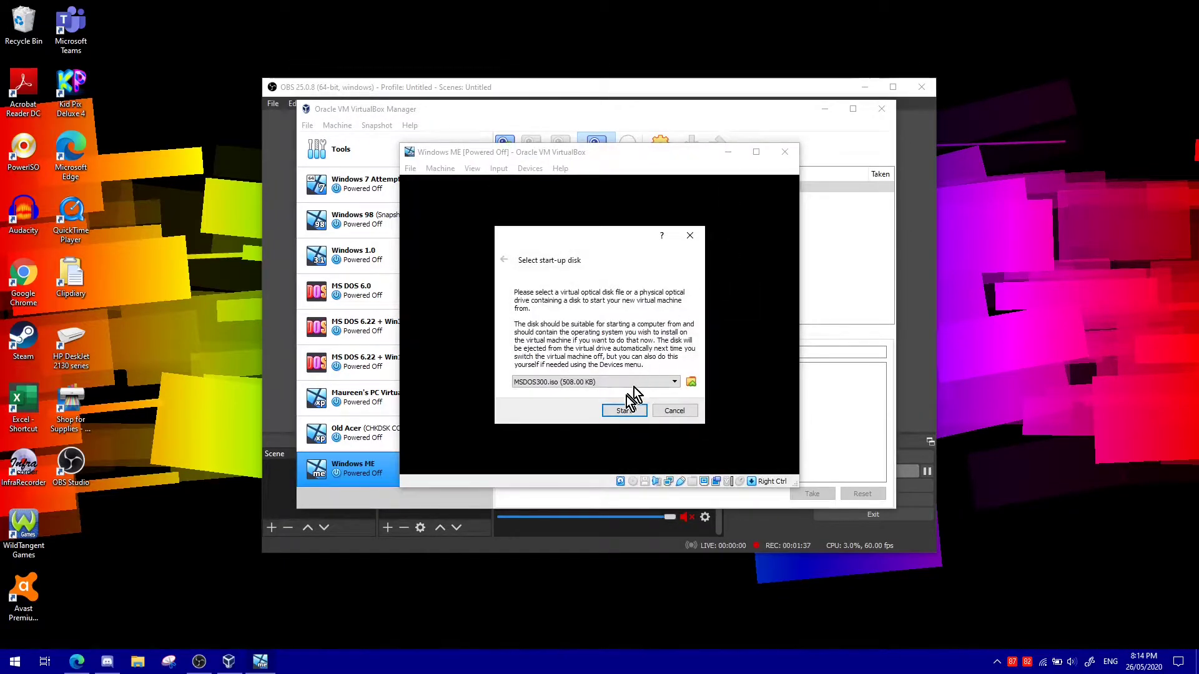
click(691, 382)
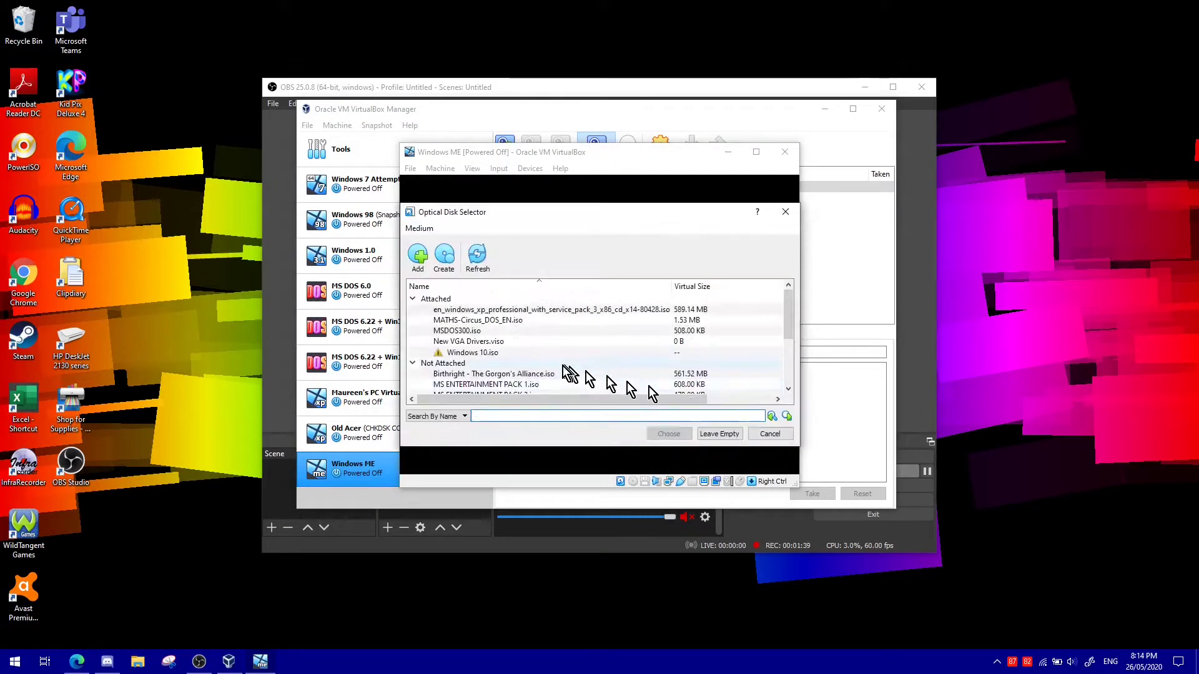
scroll(587, 359, down, 1)
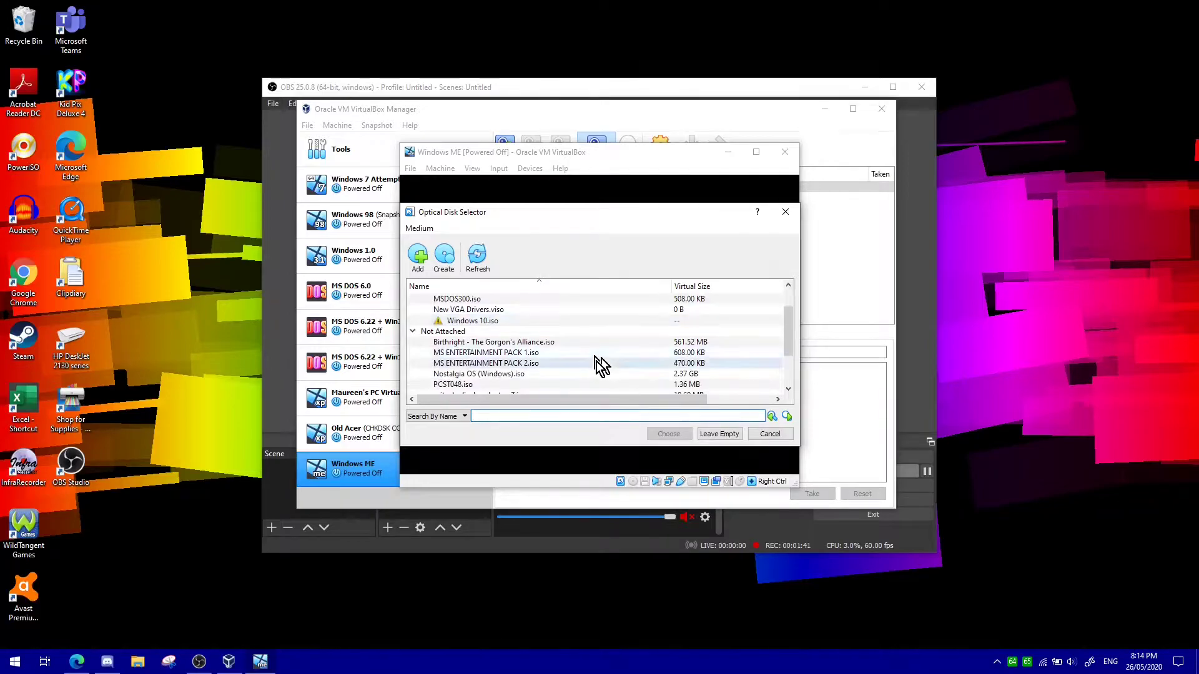
scroll(598, 368, down, 2)
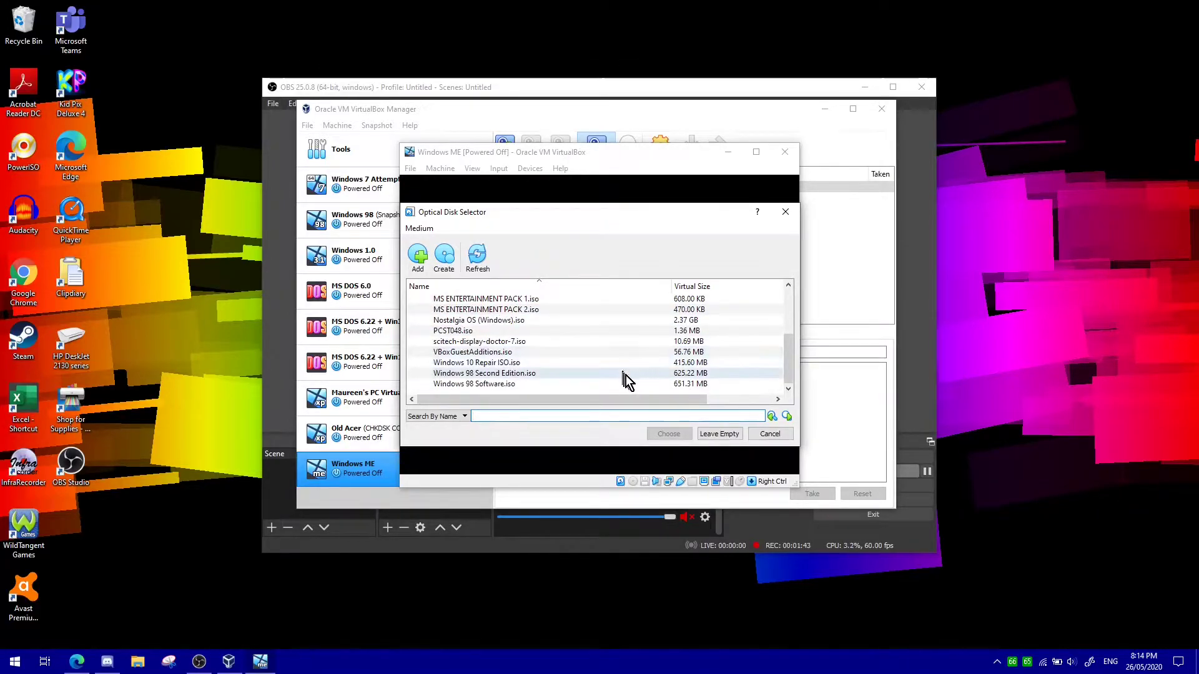
scroll(562, 370, up, 3)
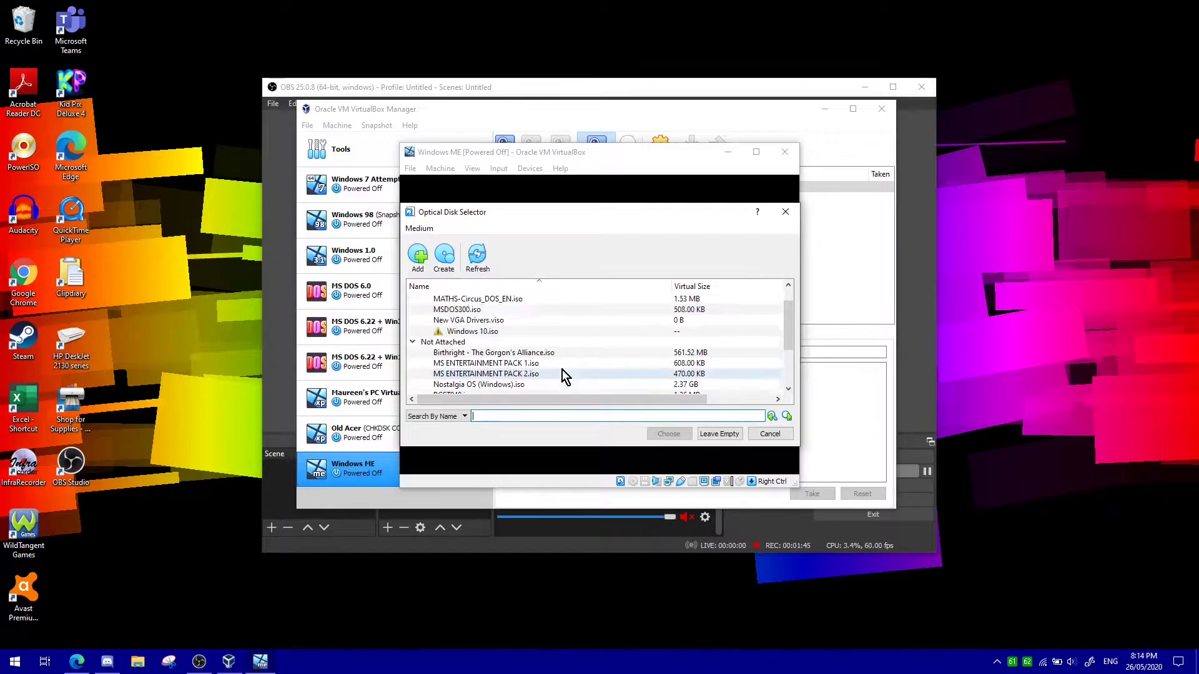
click(418, 256)
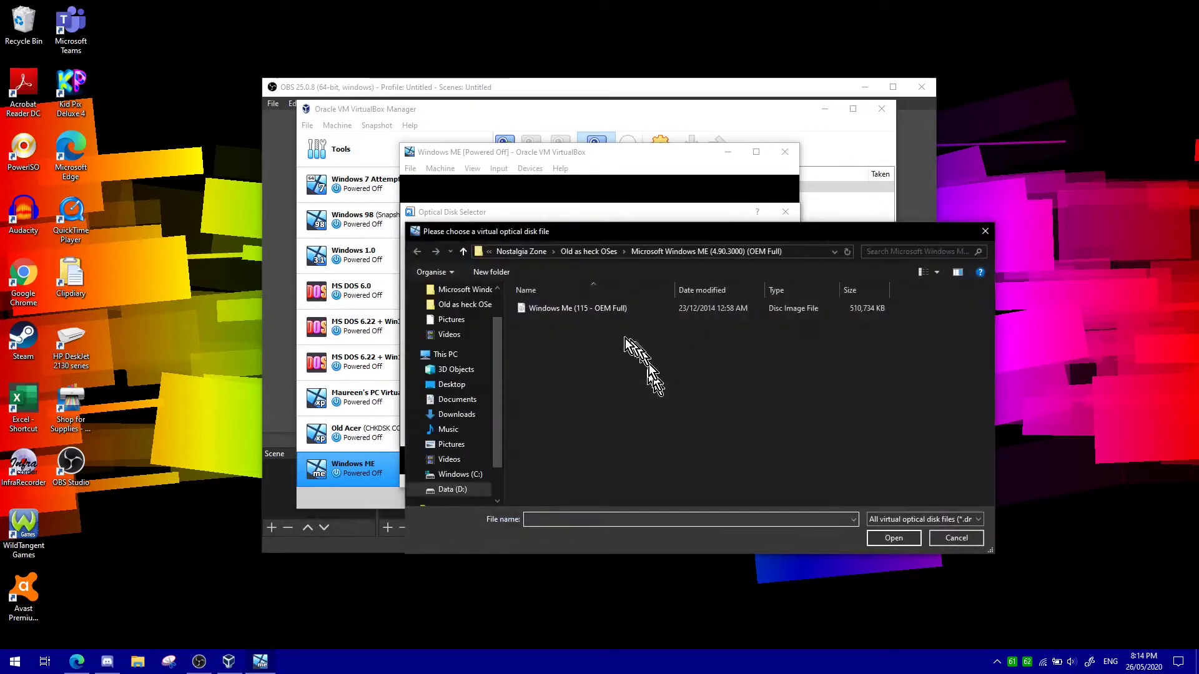
double_click(613, 310)
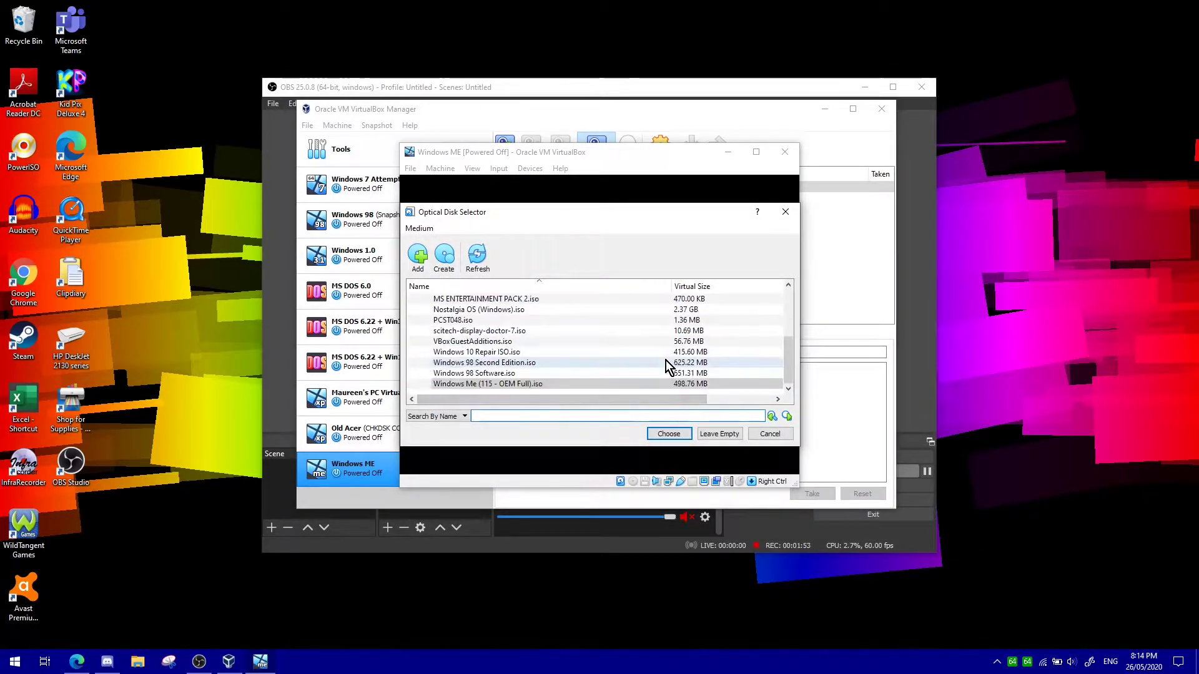
click(657, 435)
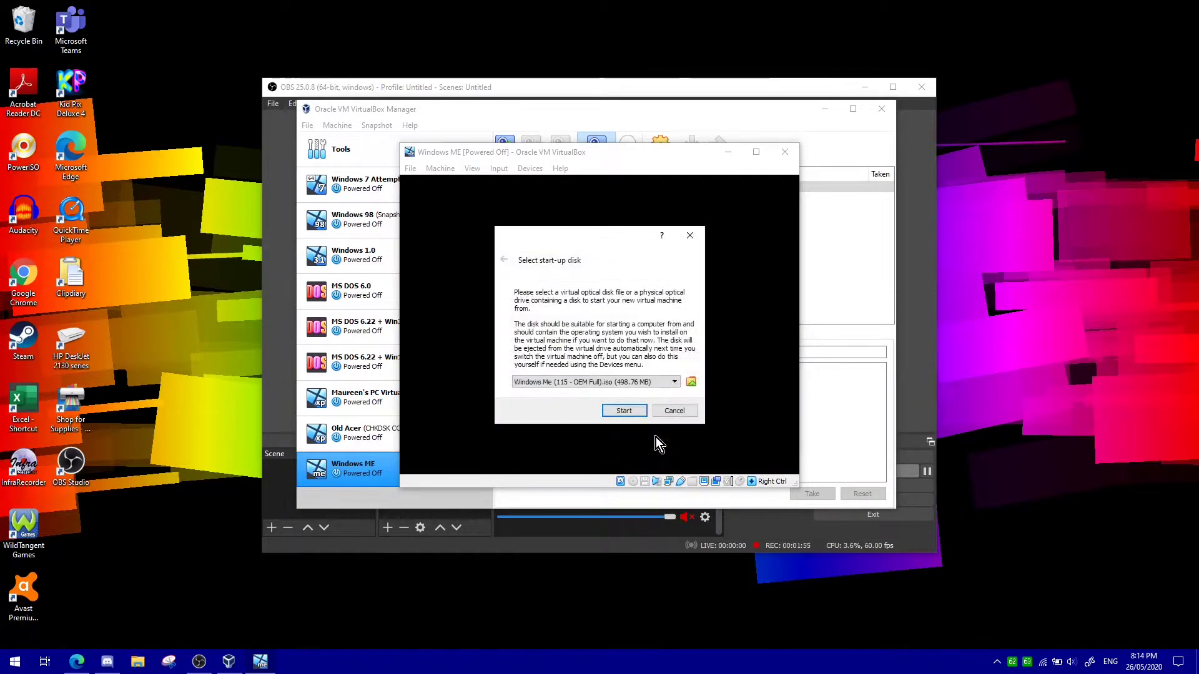
click(624, 410)
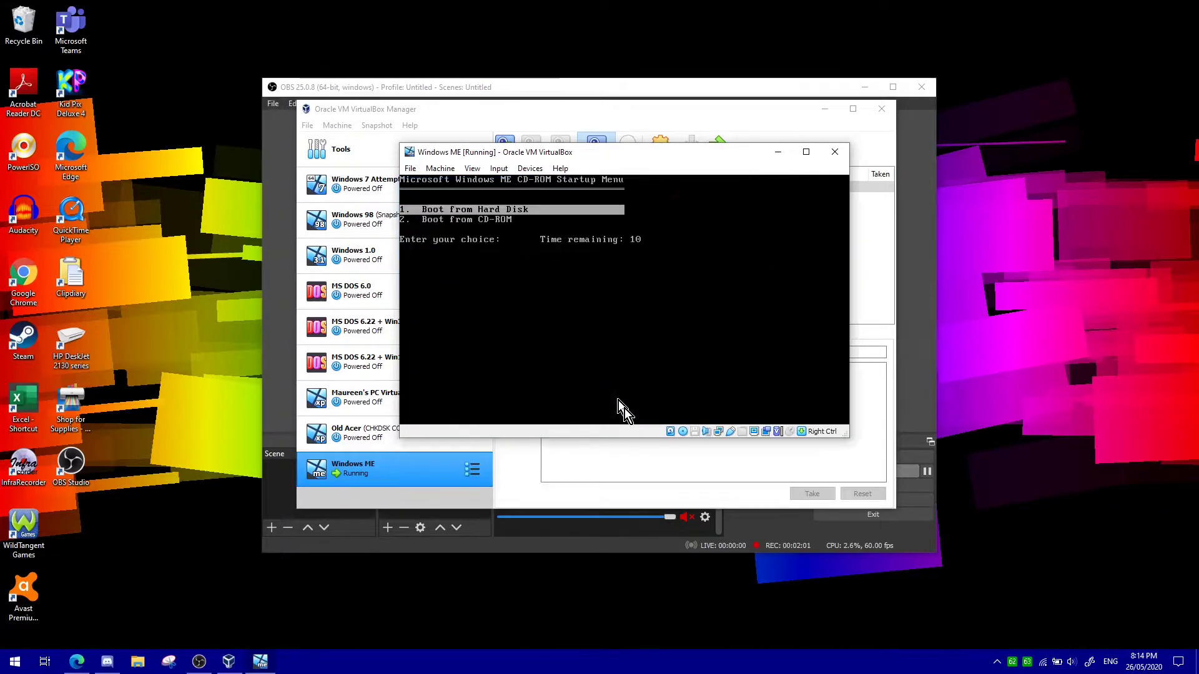
- Boot the virtual machine from CD-ROM and launch Windows Me Setup
key(Down)
key(Return)
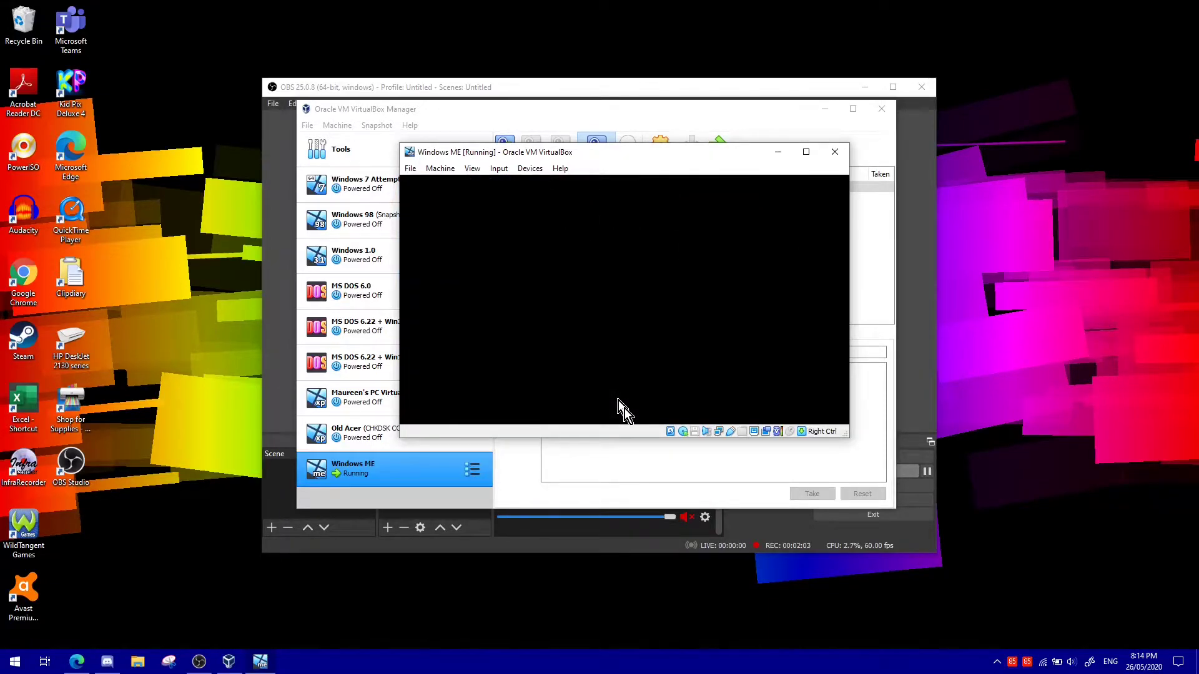
key(Return)
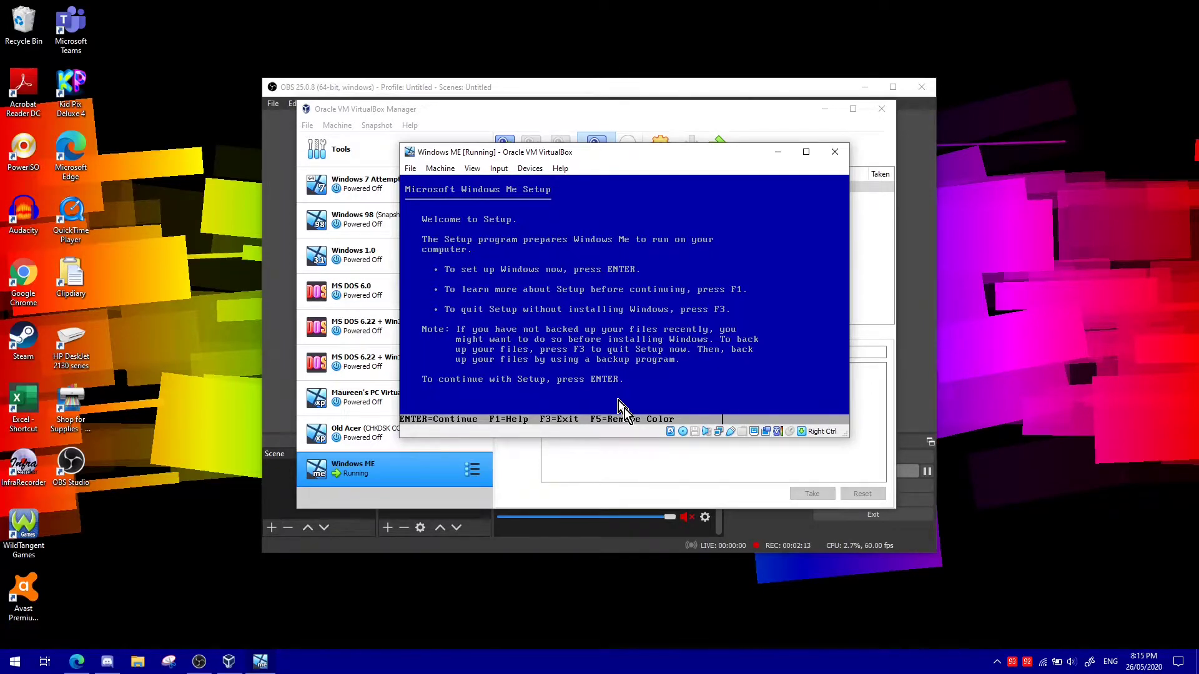
- Have Windows Me Setup configure the unallocated disk space with large disk support enabled, and restart the virtual machine
key(Return)
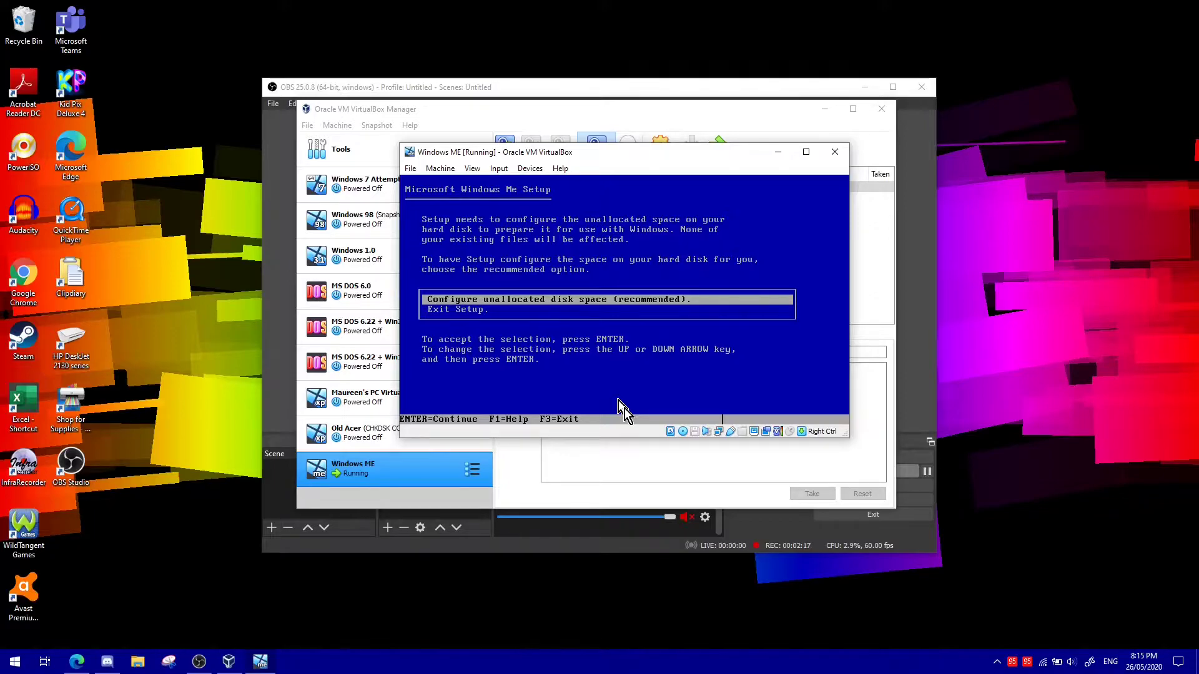
key(Return)
key(Down)
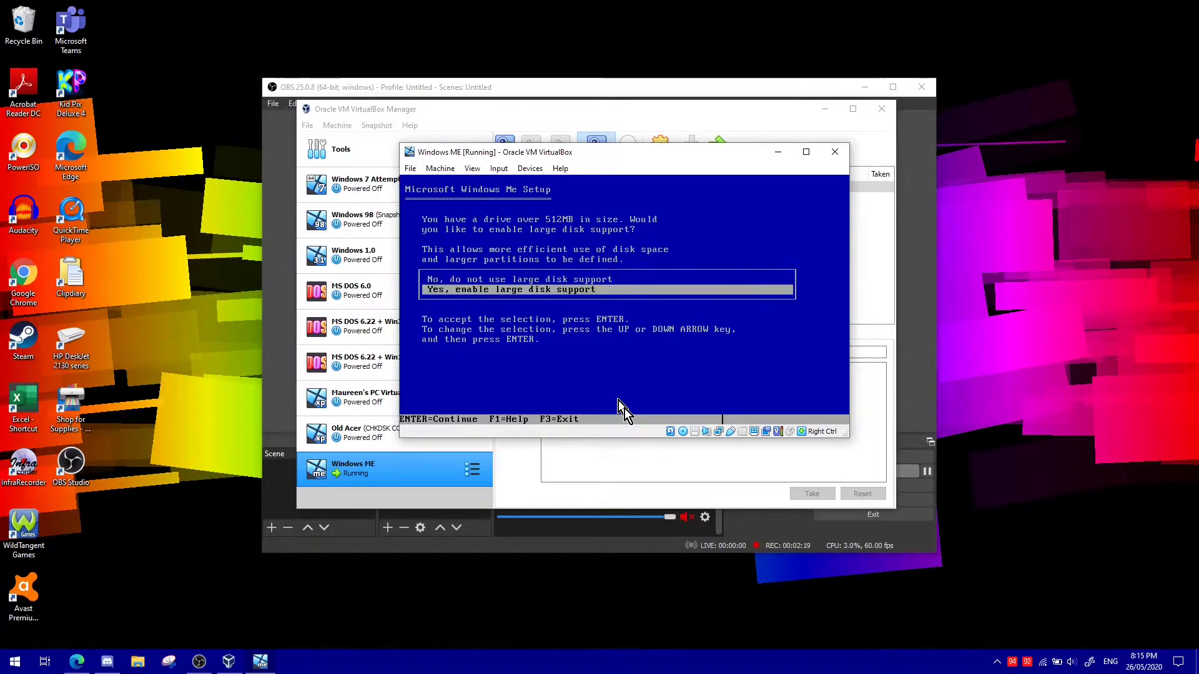
key(Return)
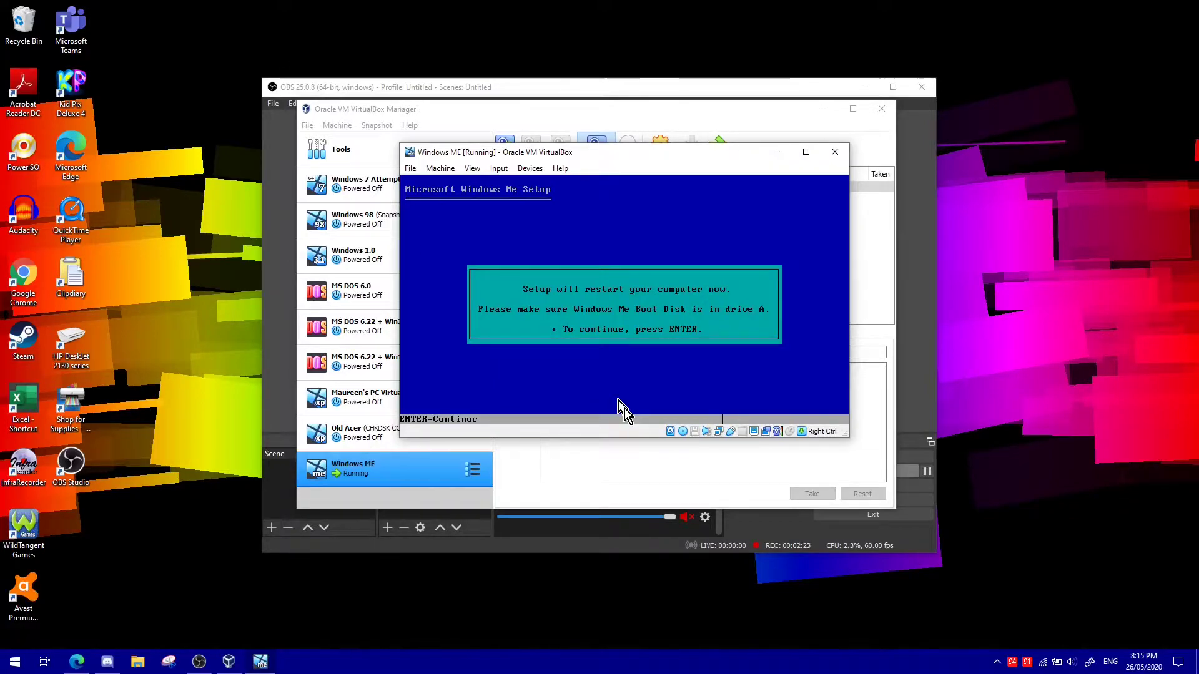
key(Return)
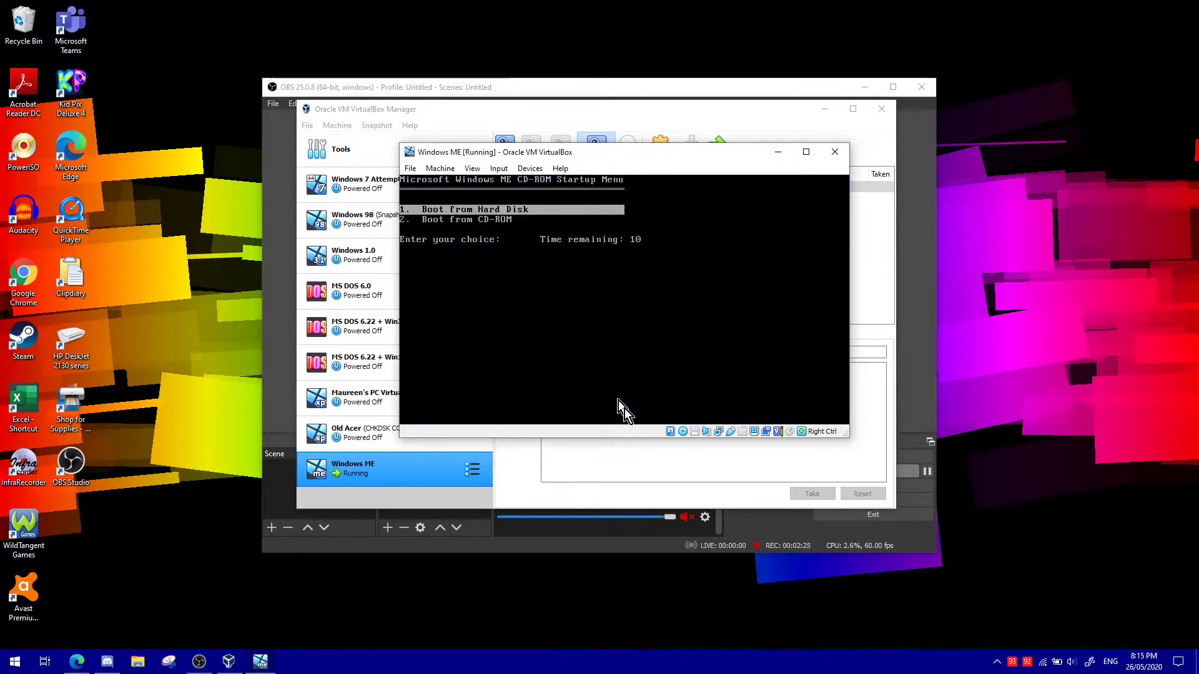
- Boot from CD-ROM again and continue Windows Me Setup so it formats drive C
key(Down)
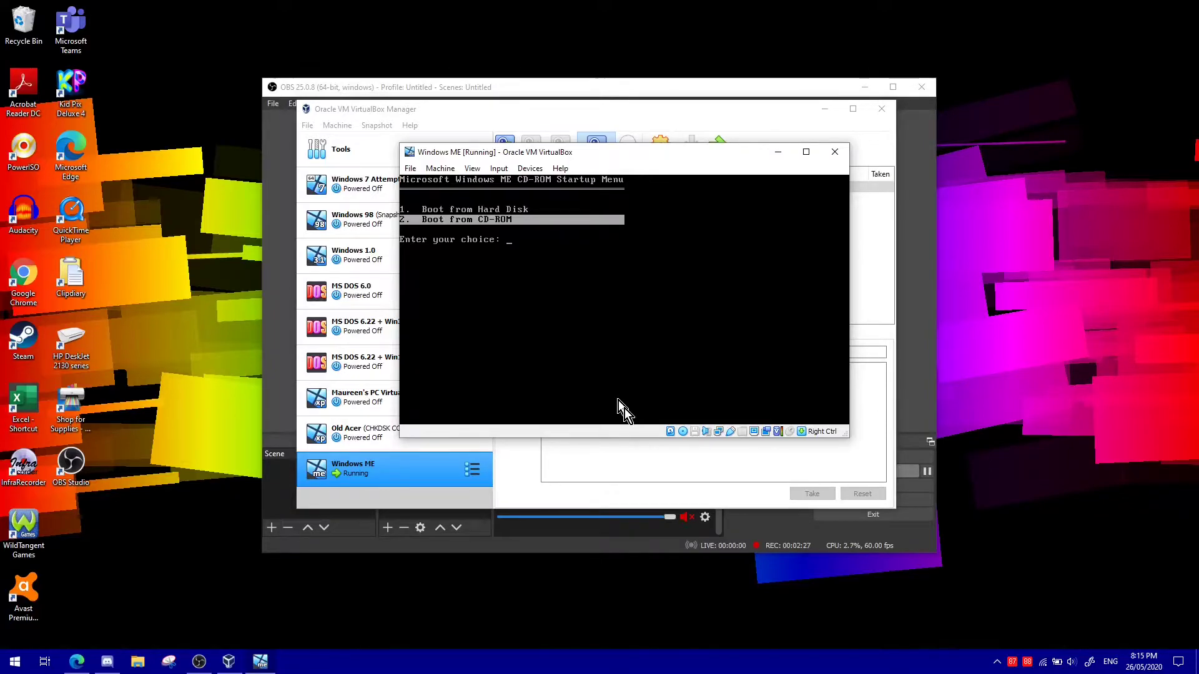
key(Return)
key(Return)
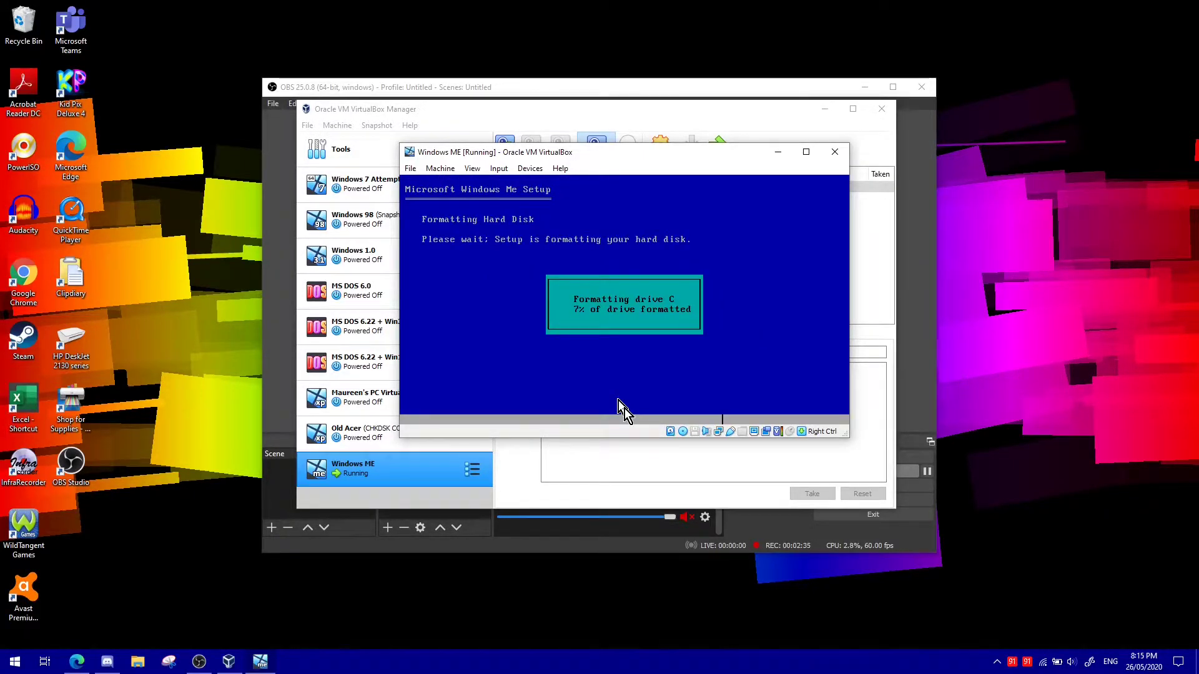
- Switch to MSI Dragon Center on the host and check the detailed CPU temperature
mouse_move(1008, 671)
right_click(952, 672)
click(999, 653)
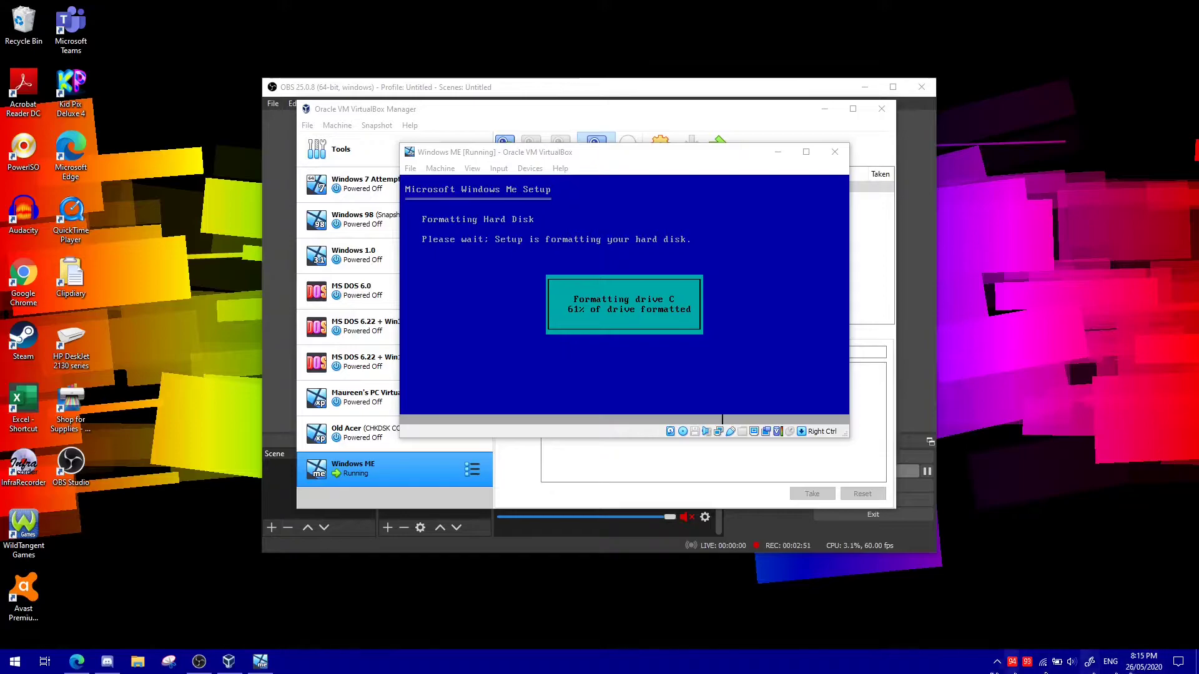
click(997, 662)
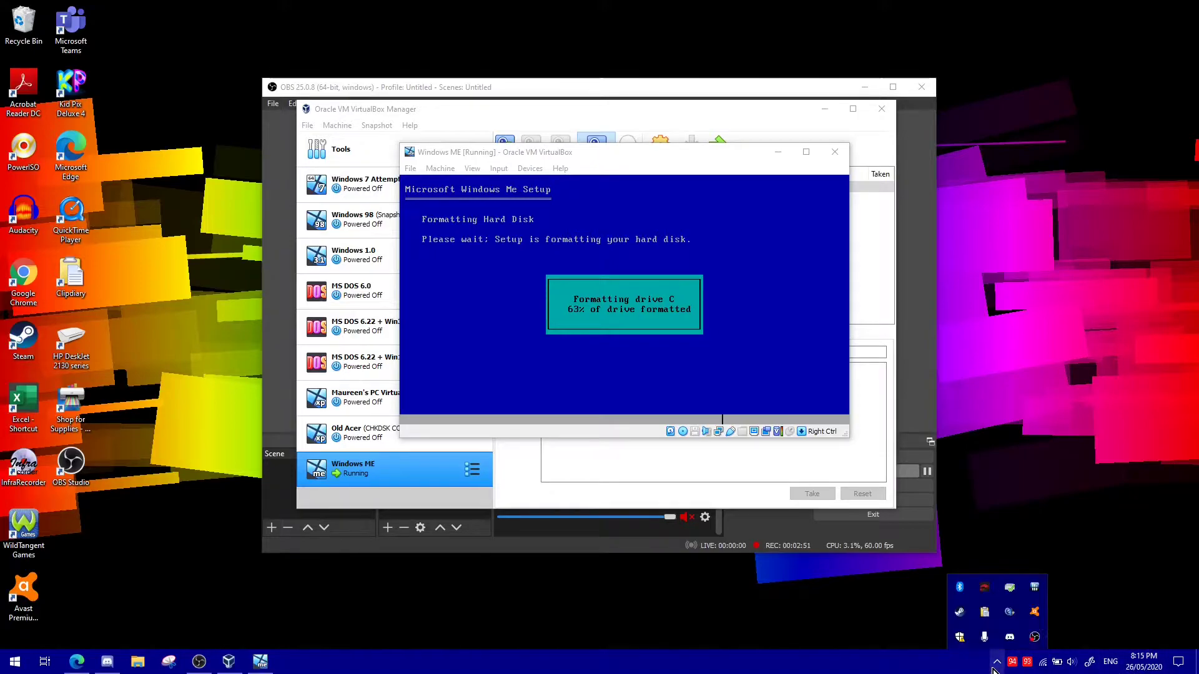
click(995, 579)
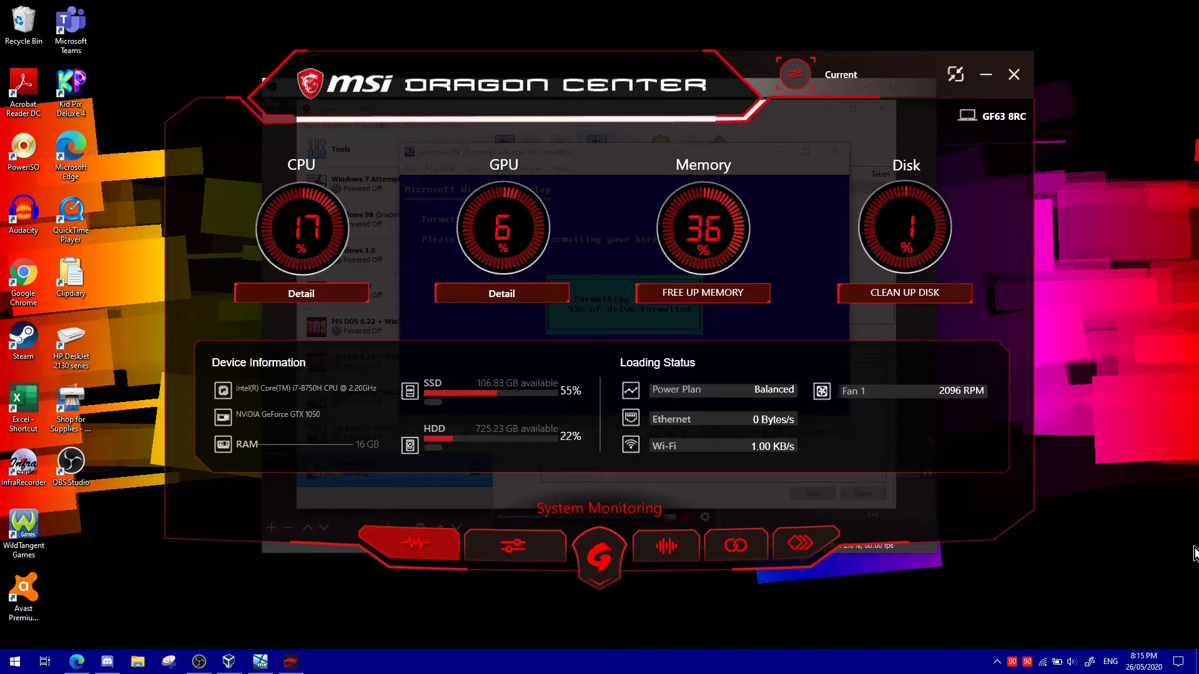
click(331, 291)
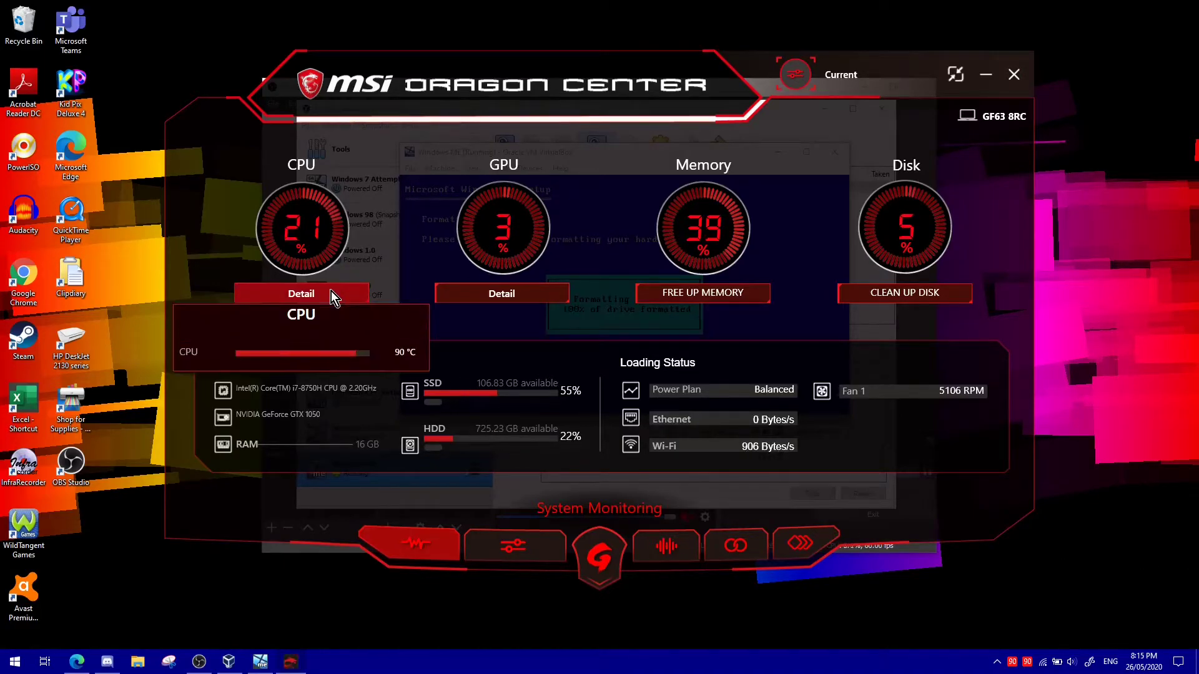
- Change the fan speed mode in Dragon Center's System Tuner
click(509, 542)
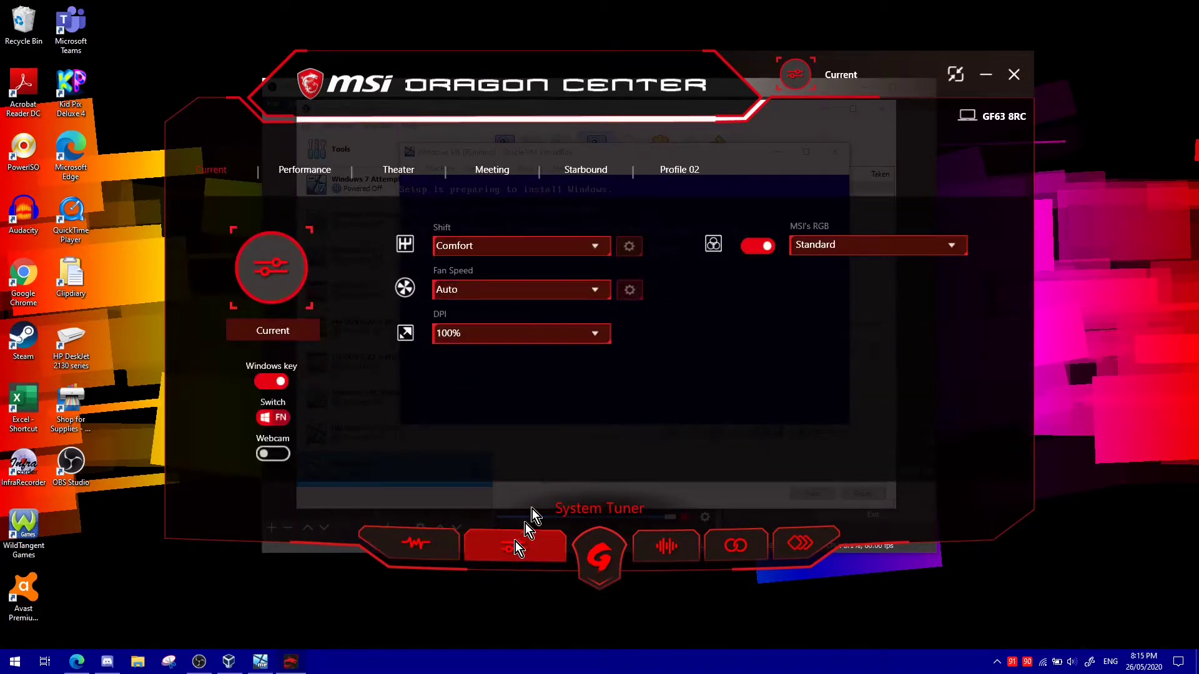
click(519, 299)
click(489, 370)
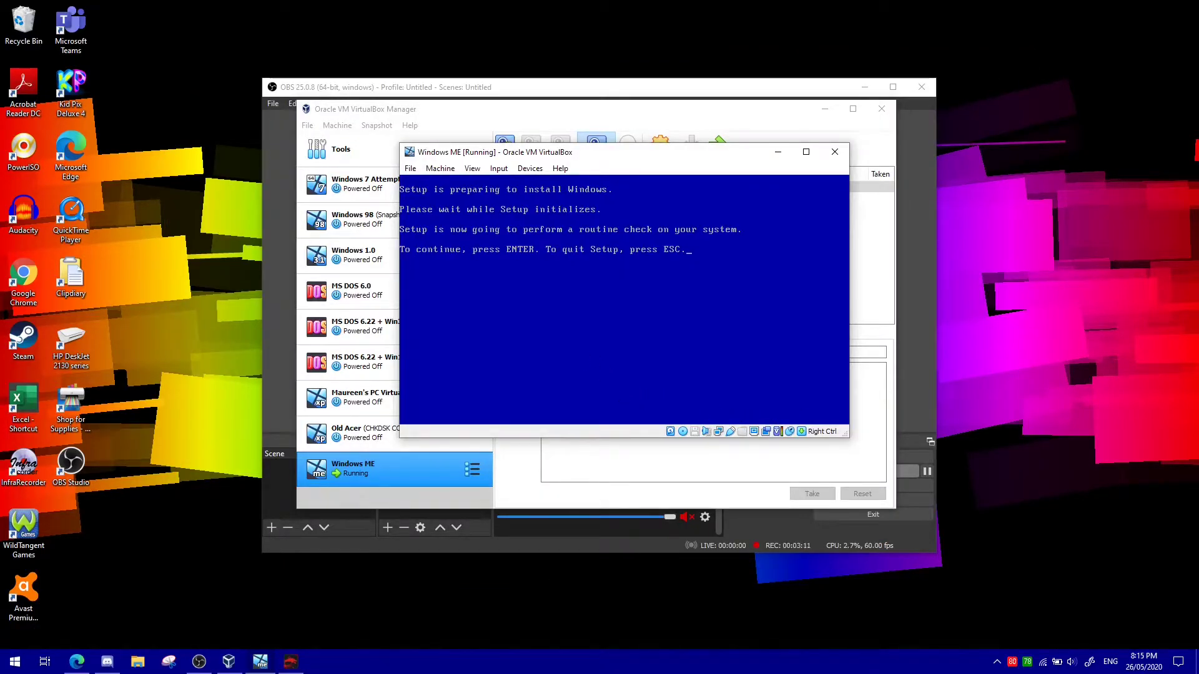
- Run Setup's routine system check and begin the setup wizard with C:\WINDOWS as the installation directory
key(Return)
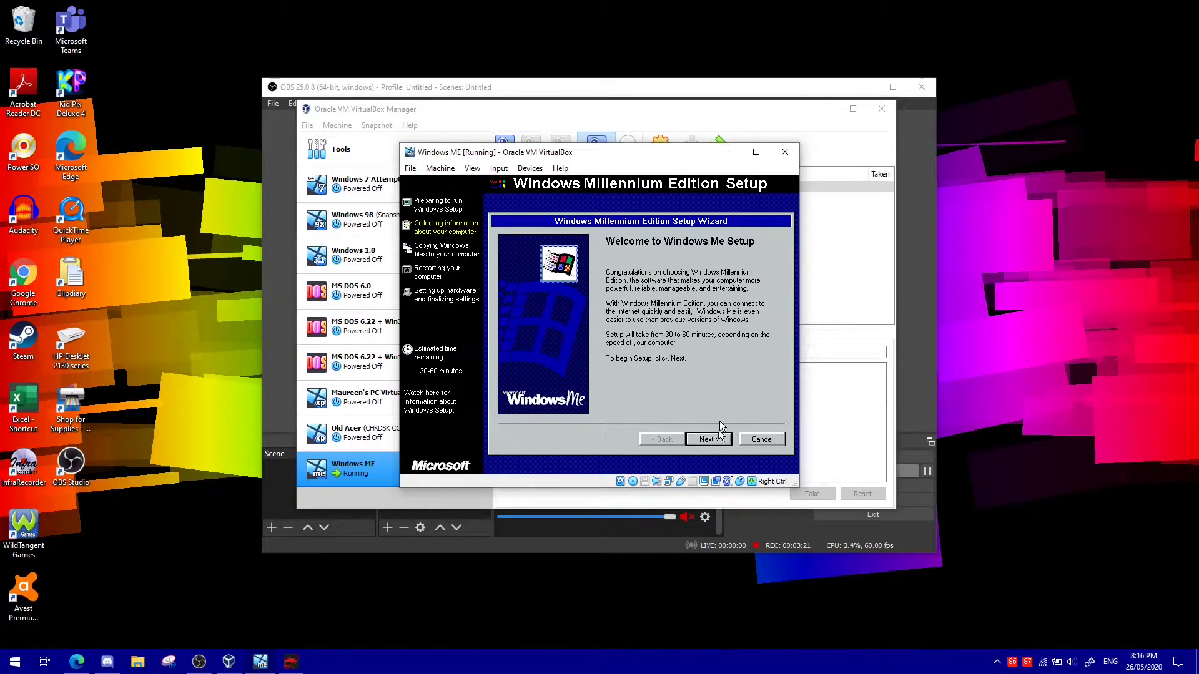
click(702, 442)
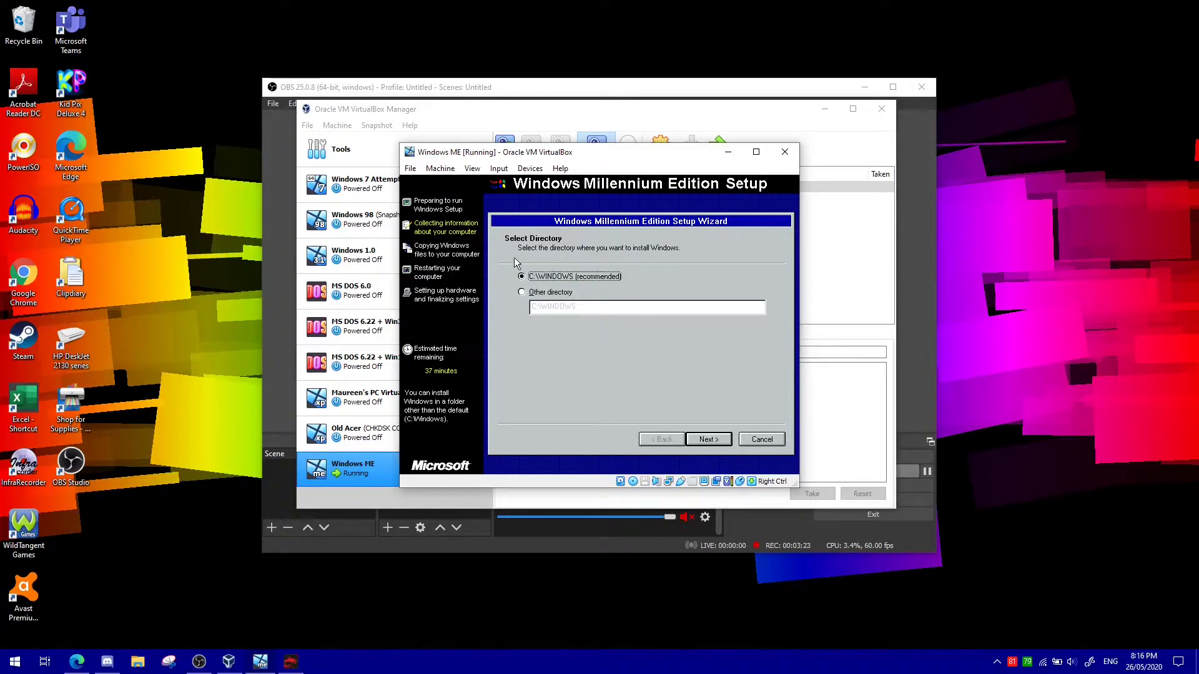
click(707, 440)
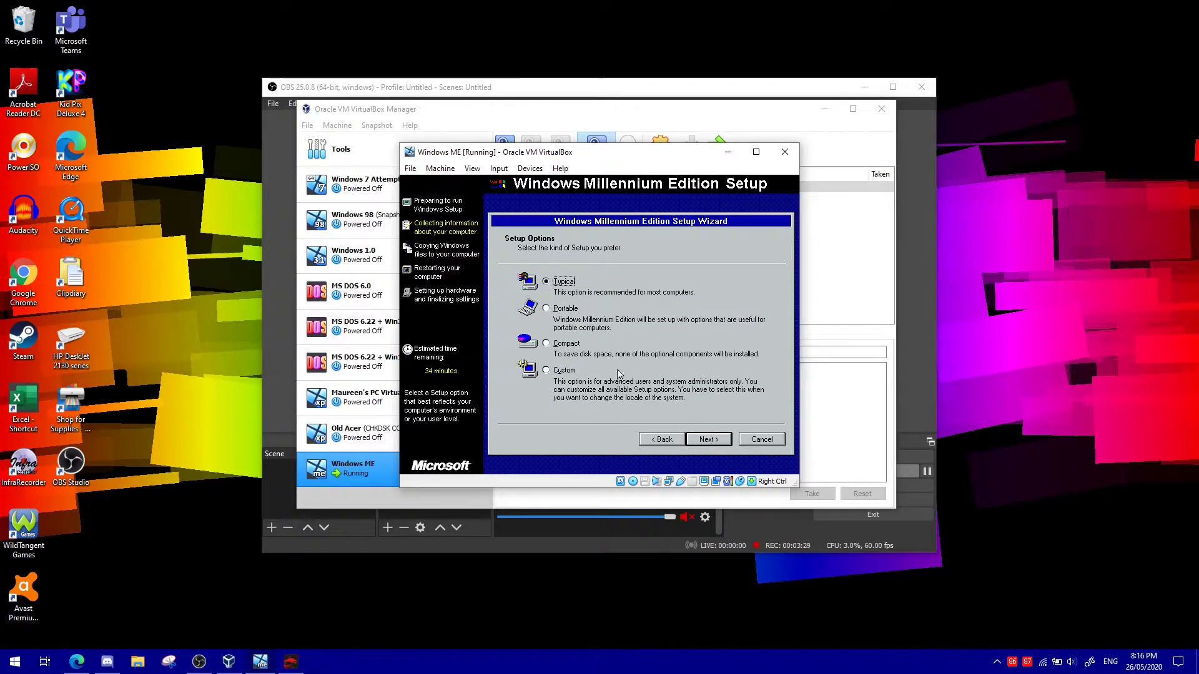
- Choose the Custom setup type and include the Desktop Themes component
click(562, 370)
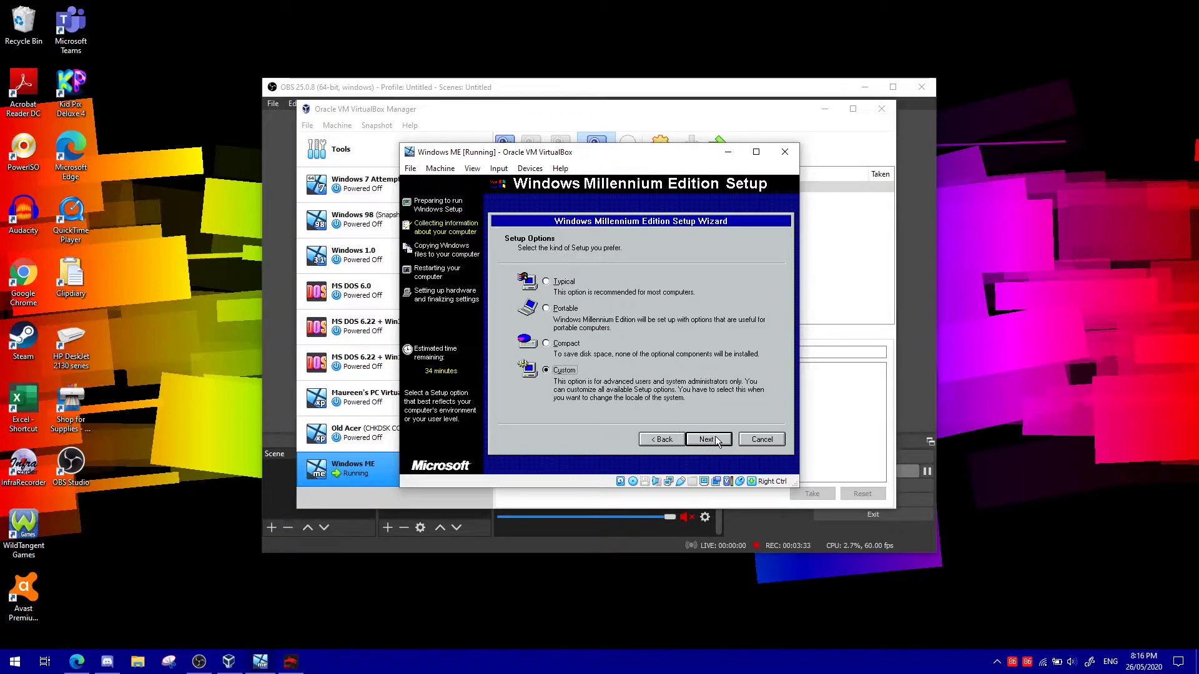
click(717, 445)
click(541, 357)
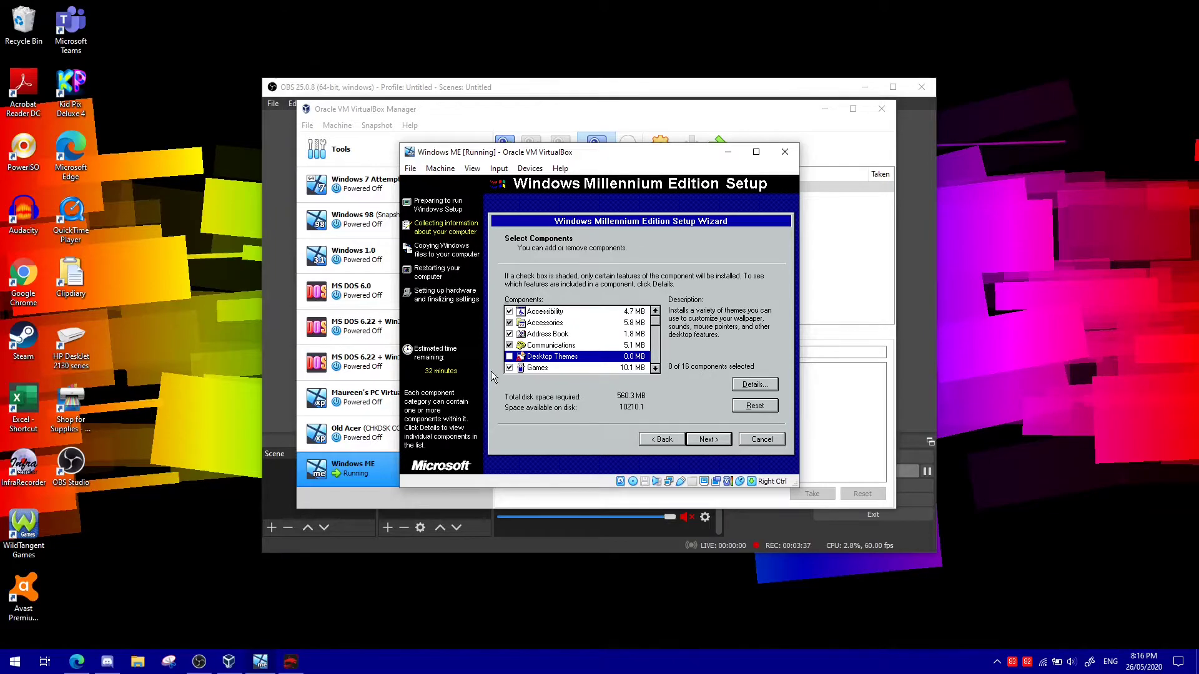
click(510, 358)
- Review the other optional components, including Accessibility, Communications, Multilanguage Support and Outlook Express, and accept the component selection
click(655, 369)
click(655, 369)
click(655, 310)
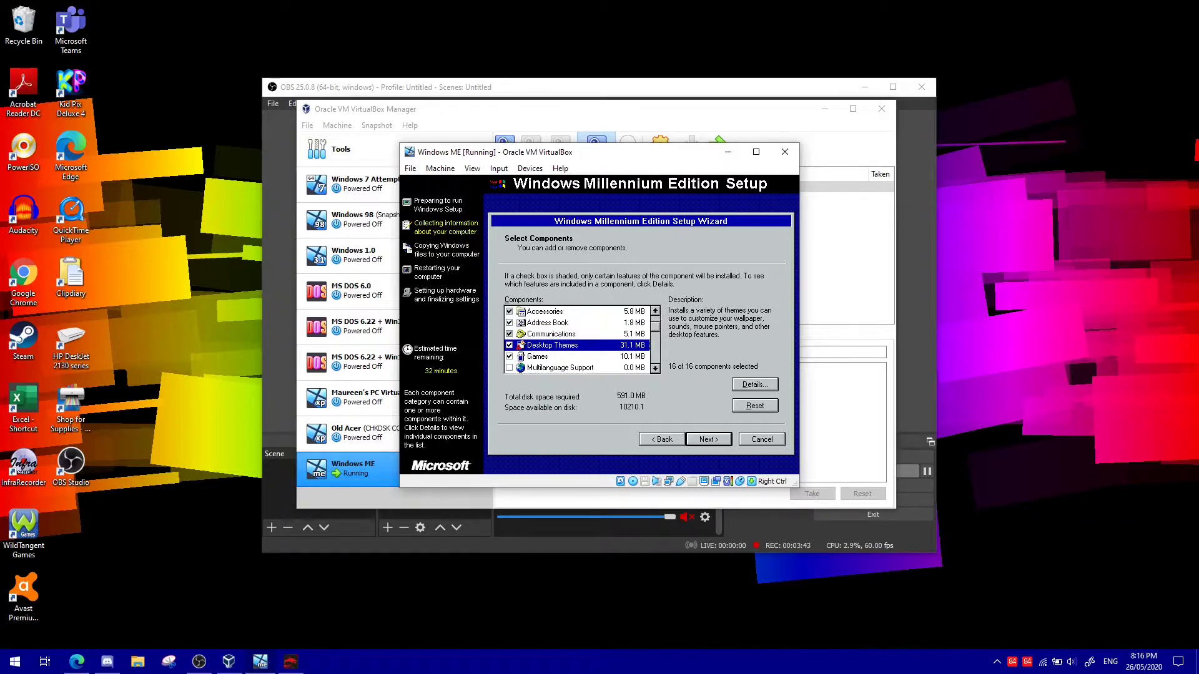
click(655, 311)
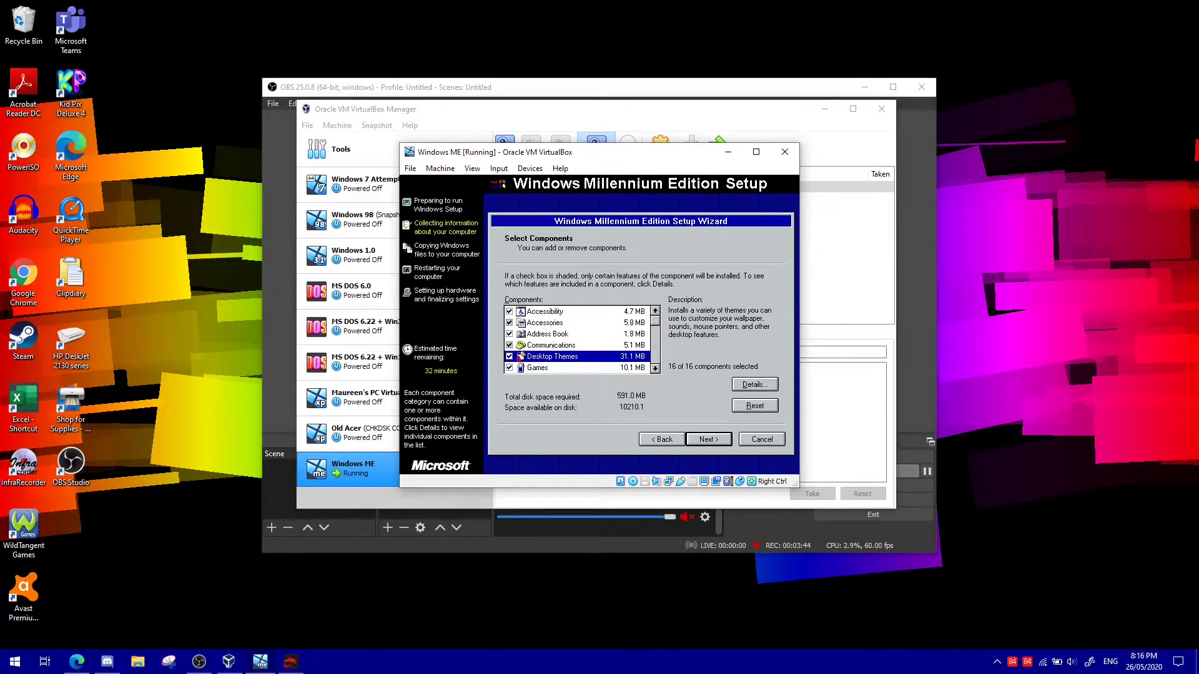
click(542, 316)
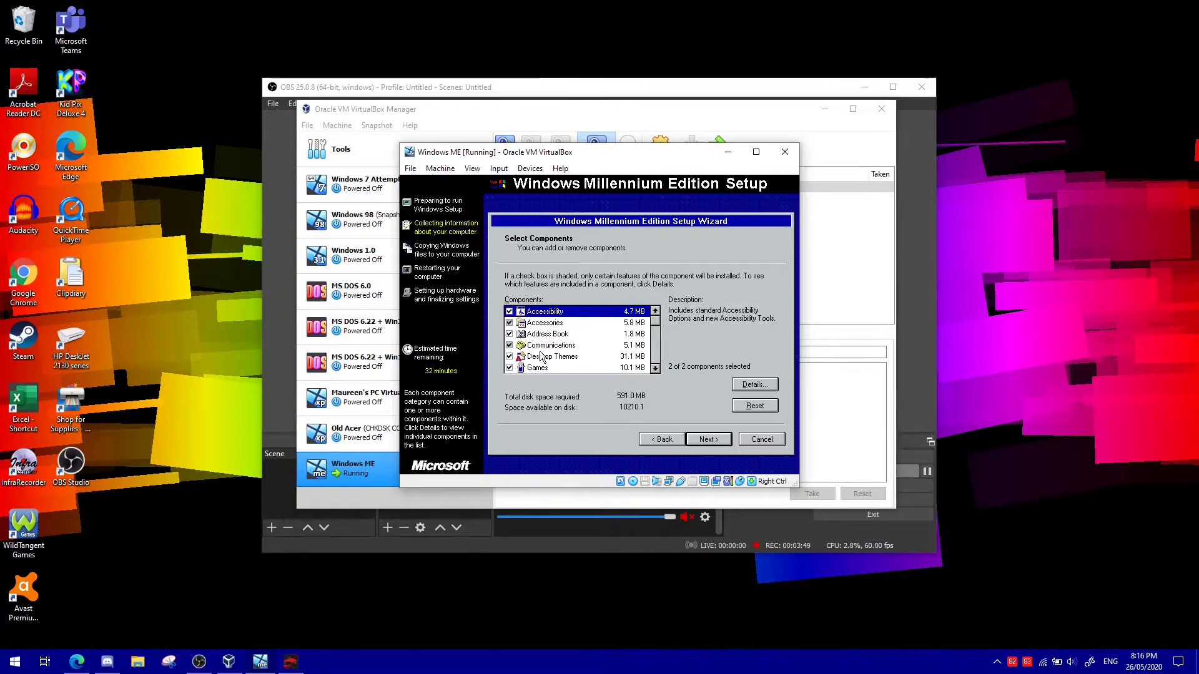
click(524, 336)
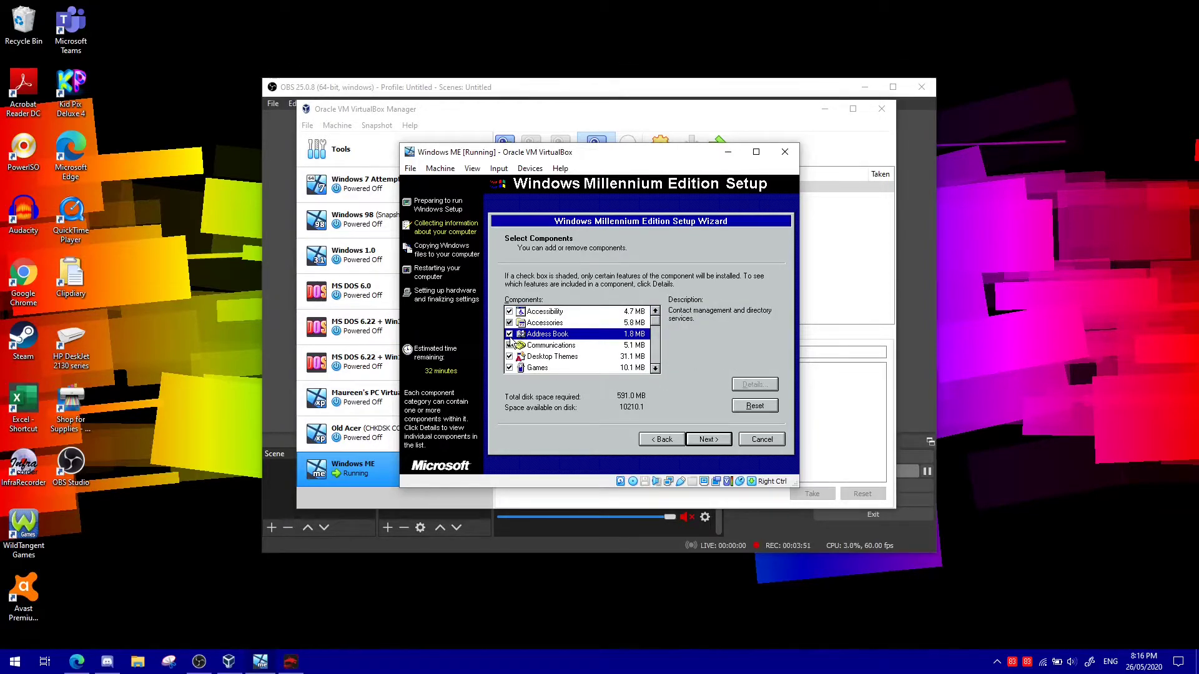
click(532, 347)
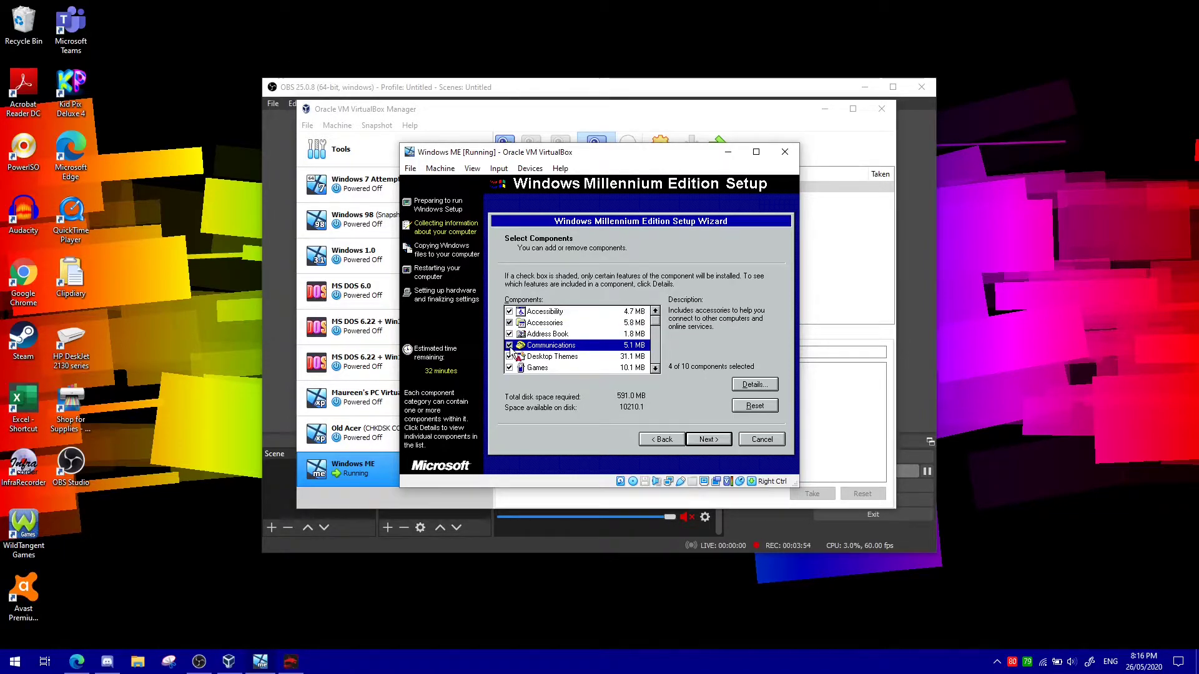
click(655, 369)
click(655, 368)
click(655, 369)
click(655, 369)
click(528, 334)
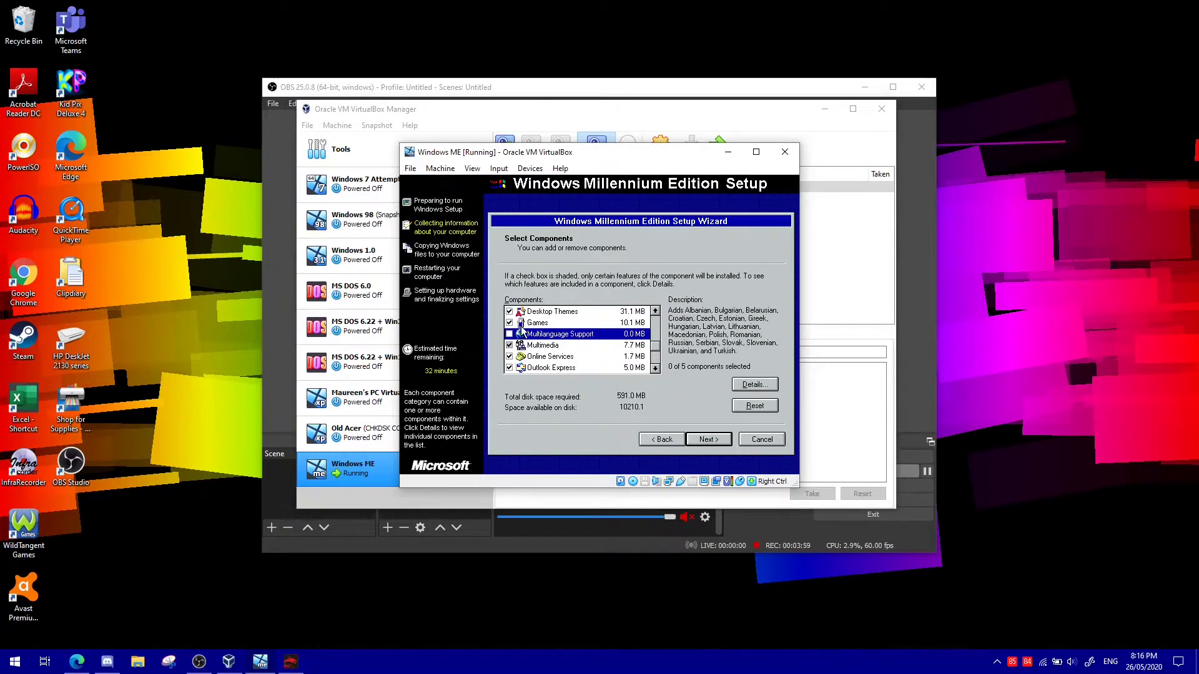
click(655, 368)
click(656, 368)
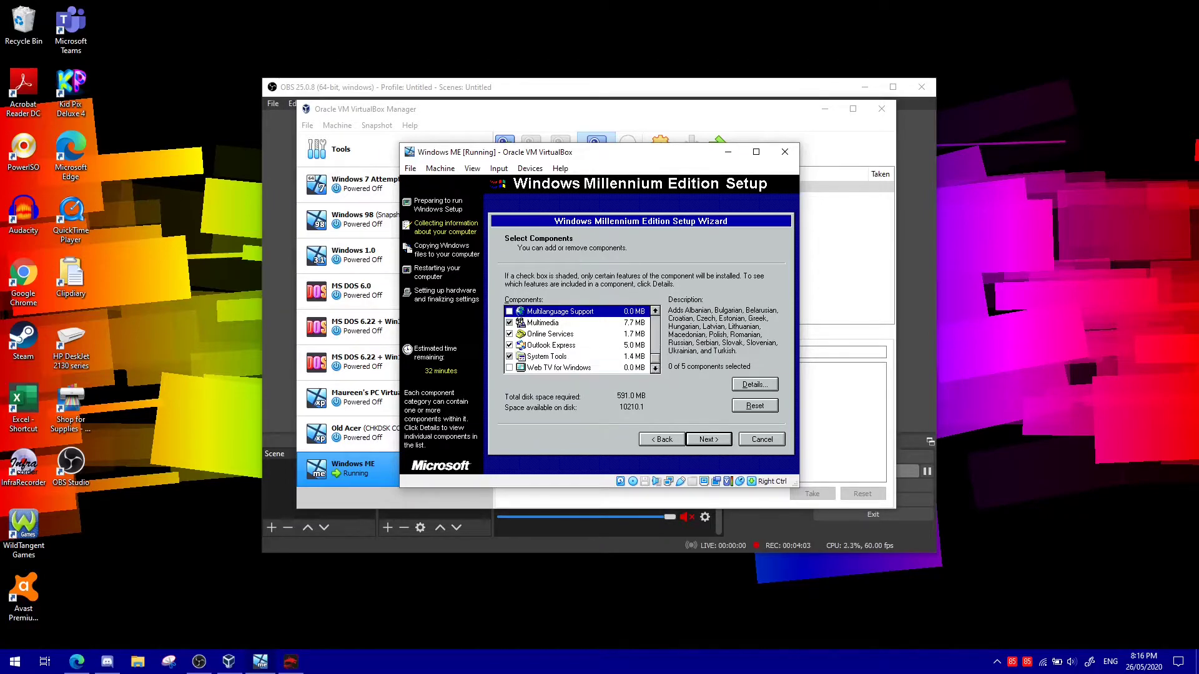
click(530, 347)
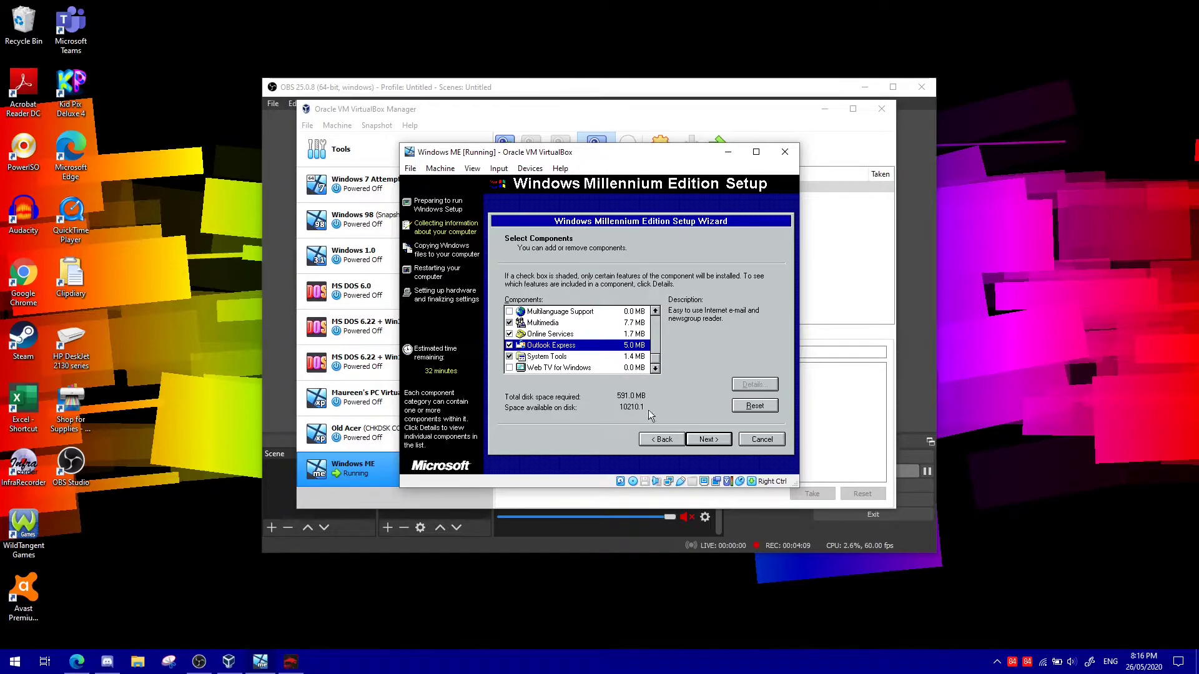
click(702, 441)
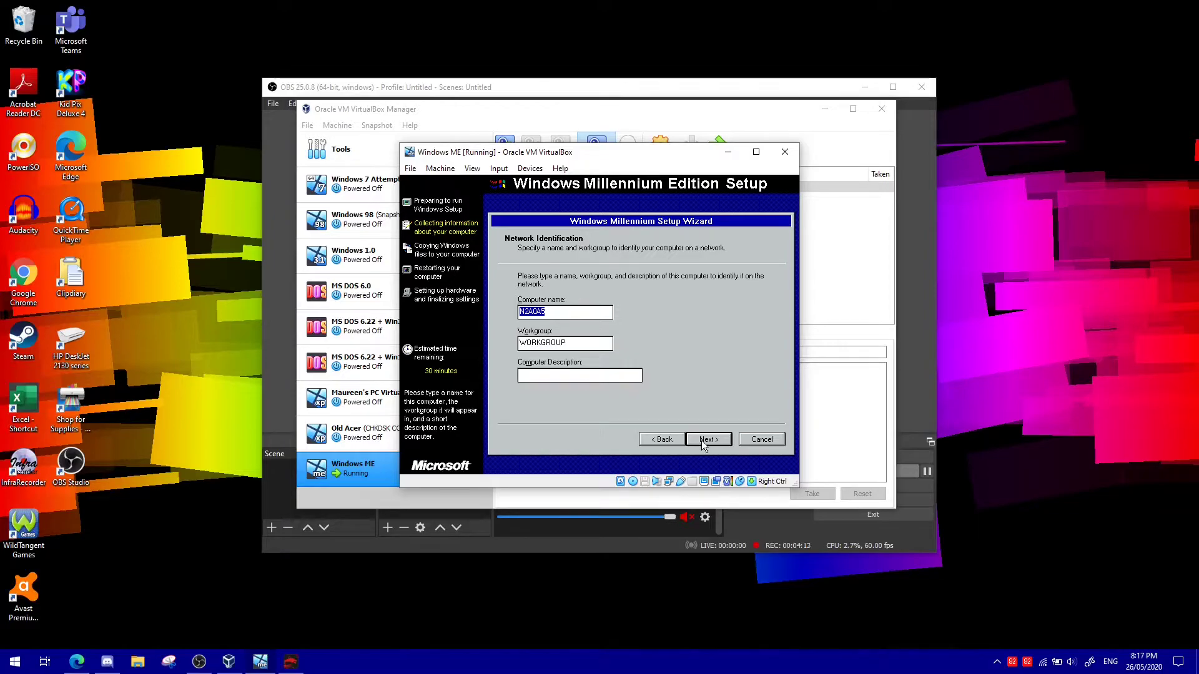
- Set the computer name to "Project ME" and clear the workgroup name
text(Proje)
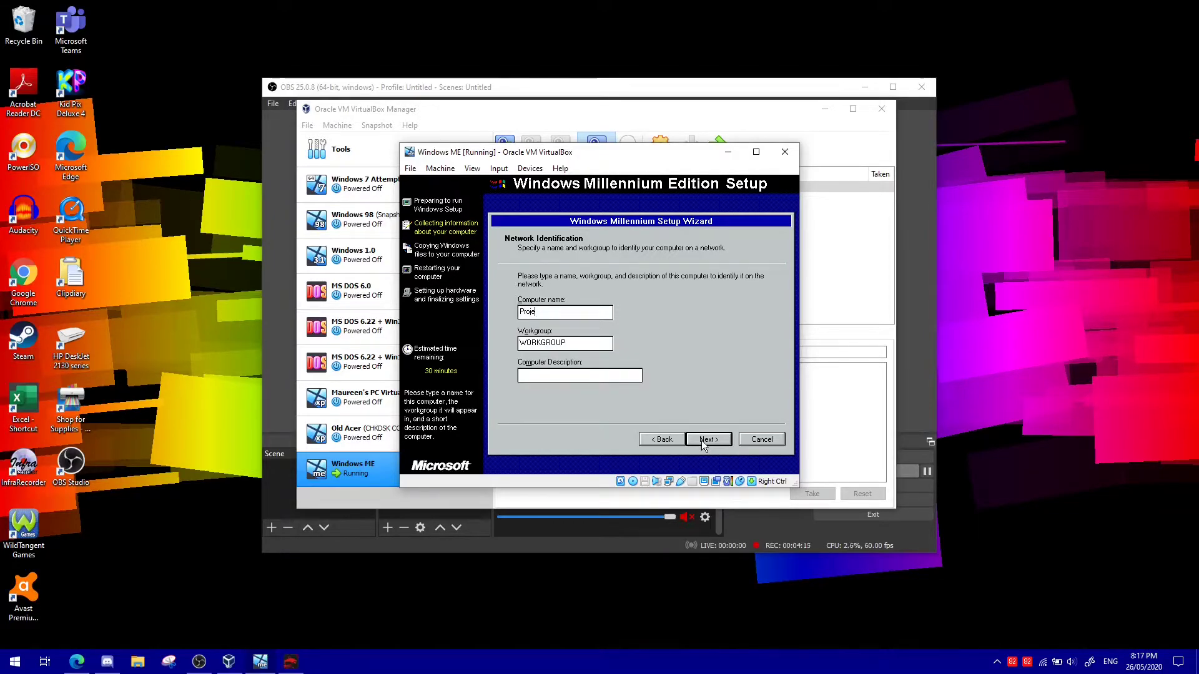
text(ct MR)
key(Tab)
key(BackSpace)
- Enter "Lets see if we can make Win ME stable." as the computer description
click(592, 373)
text(Lets see if we can make Win ME sgta)
key(BackSpace)
key(BackSpace)
key(BackSpace)
text(ta)
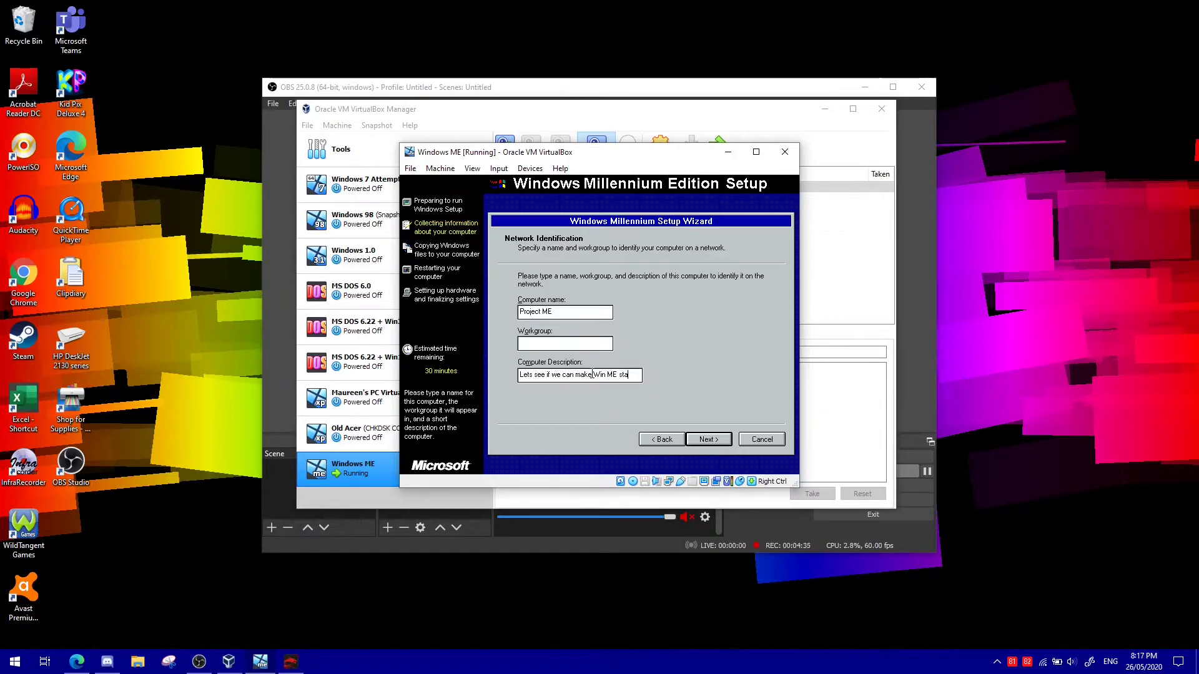
text(ble.)
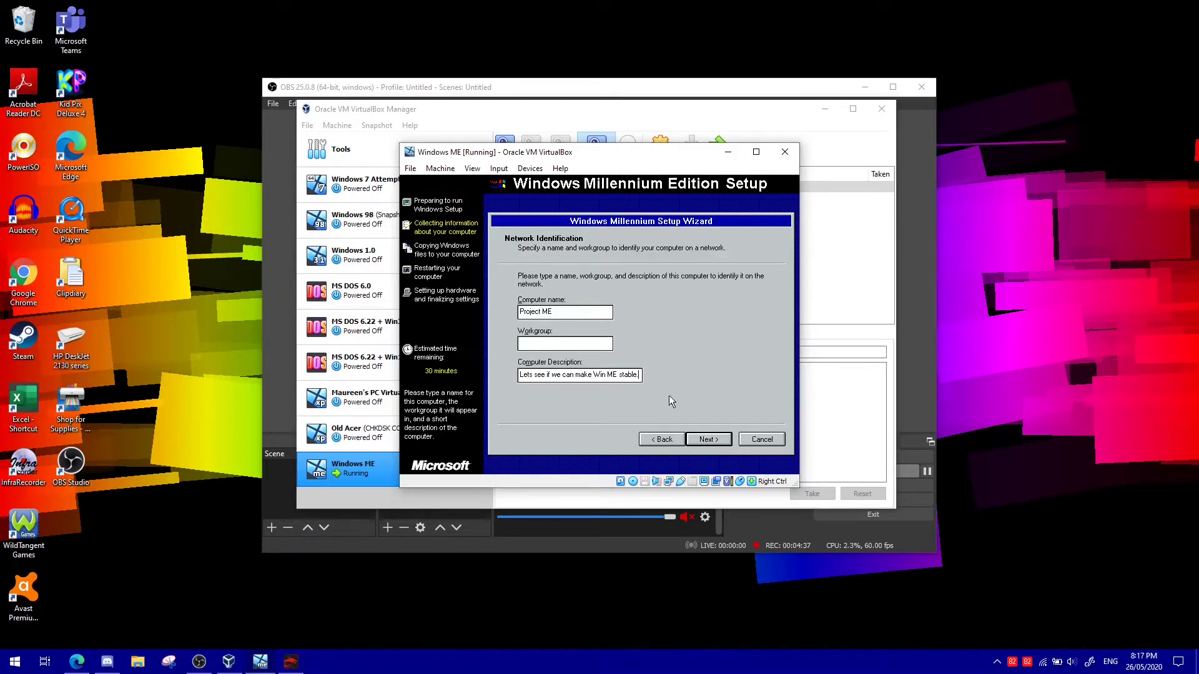
- Set the workgroup to WORKGROUP and submit the network identification
click(717, 438)
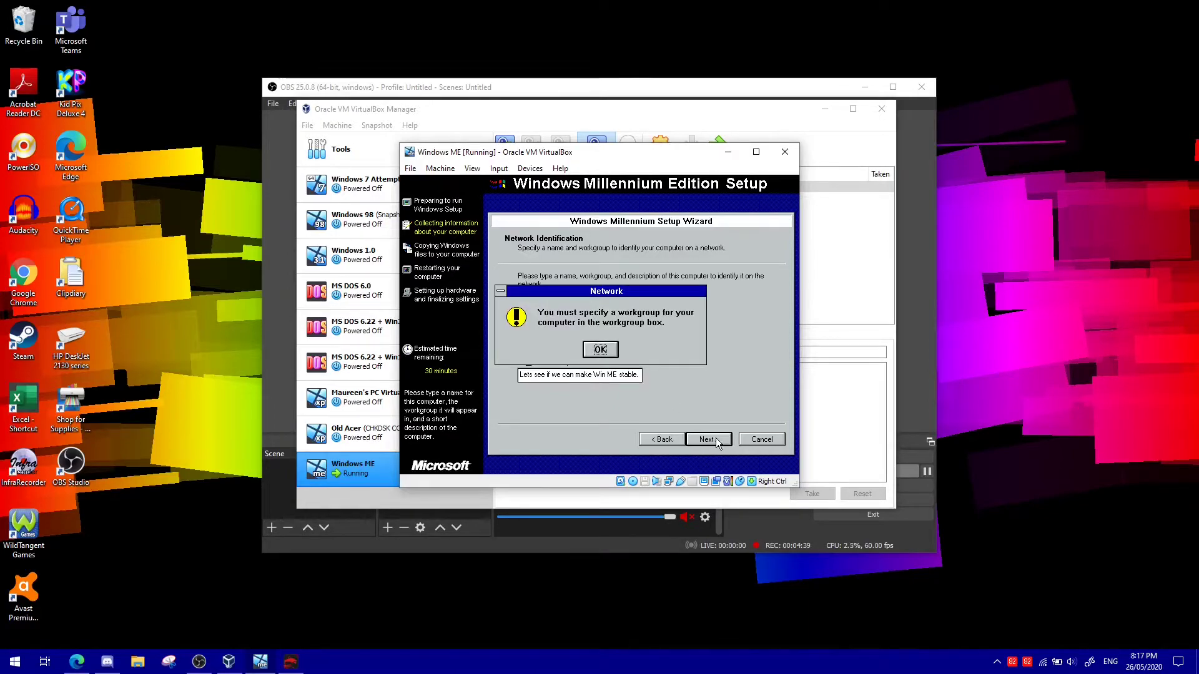
click(601, 350)
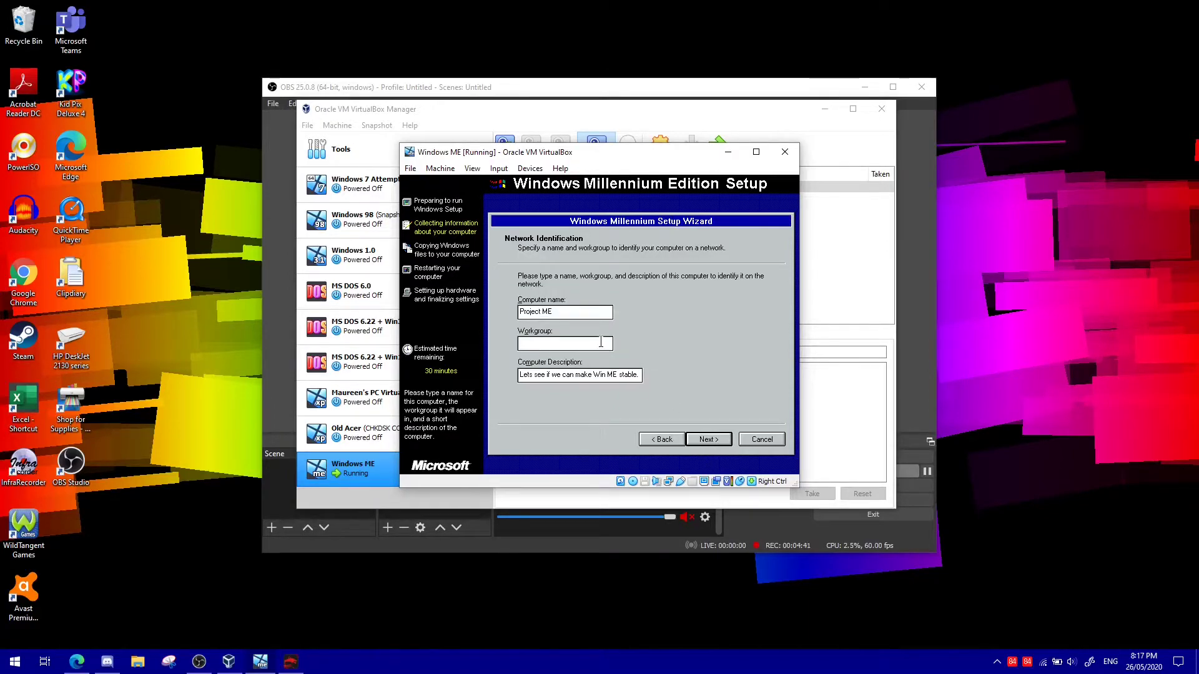
text(WORKGROUP)
click(710, 440)
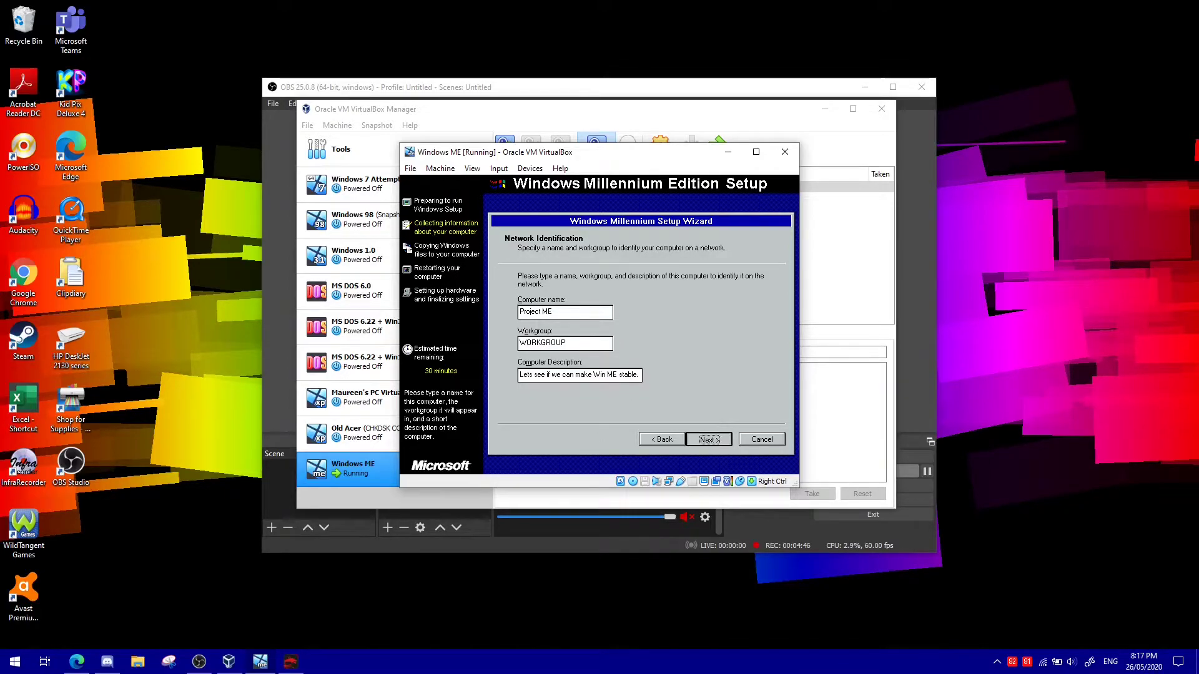
click(710, 440)
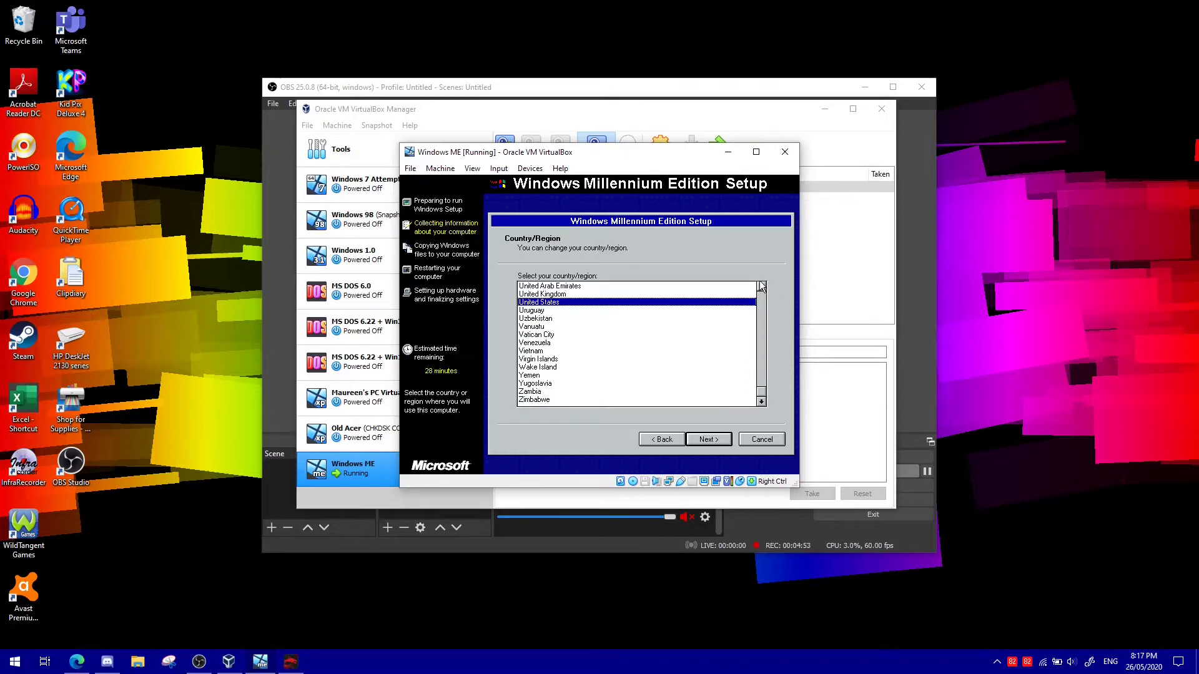
- Select Australia as the country/region for the Windows Me installation
key(Home)
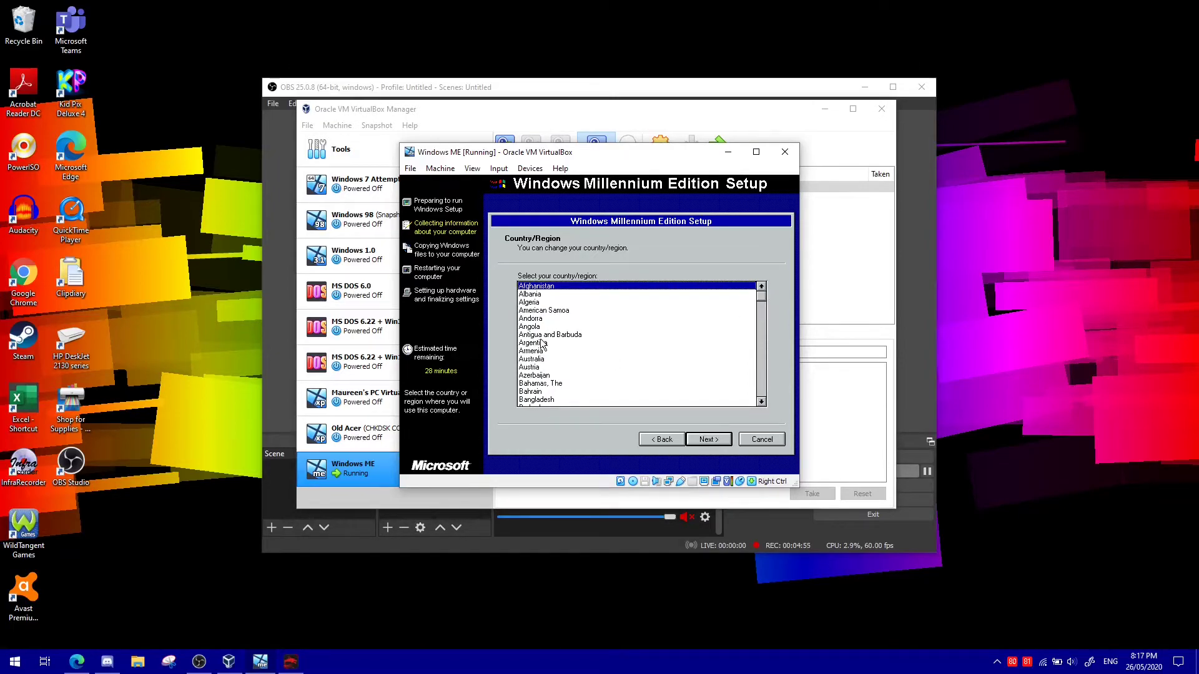
scroll(543, 351, down, 20)
click(549, 361)
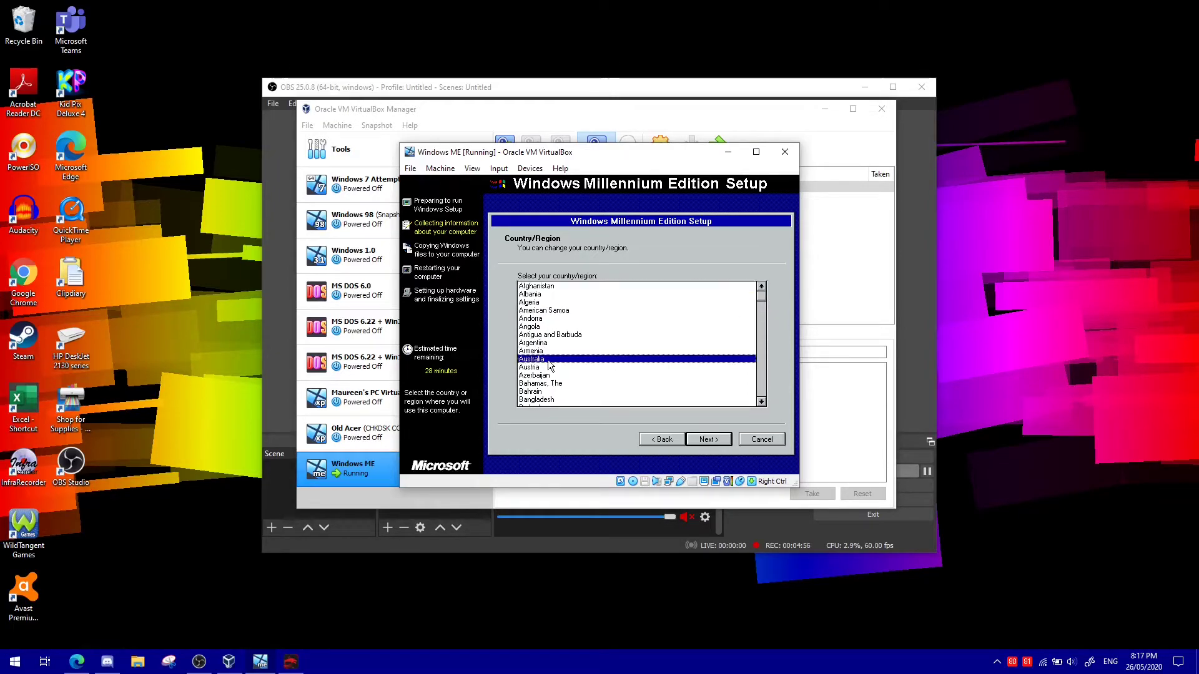
- Accept the country and the United States 101 keyboard layout, and set the time zone to (GMT+10:00) Canberra, Melbourne, Sydney
click(722, 437)
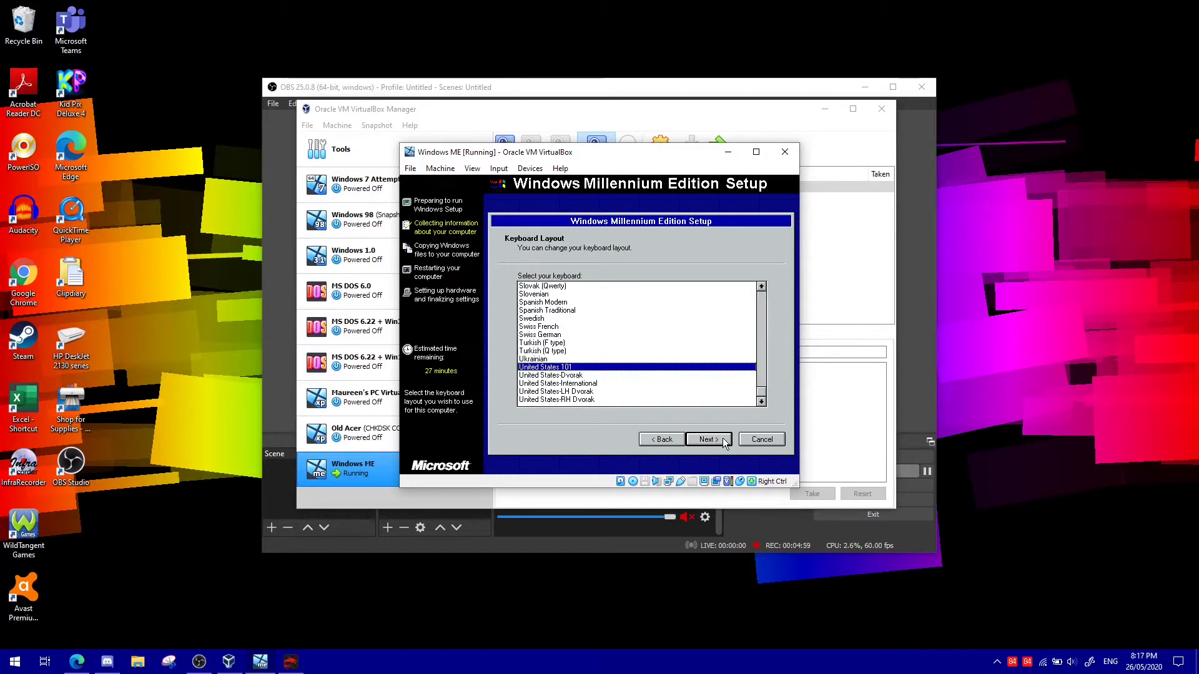
click(722, 437)
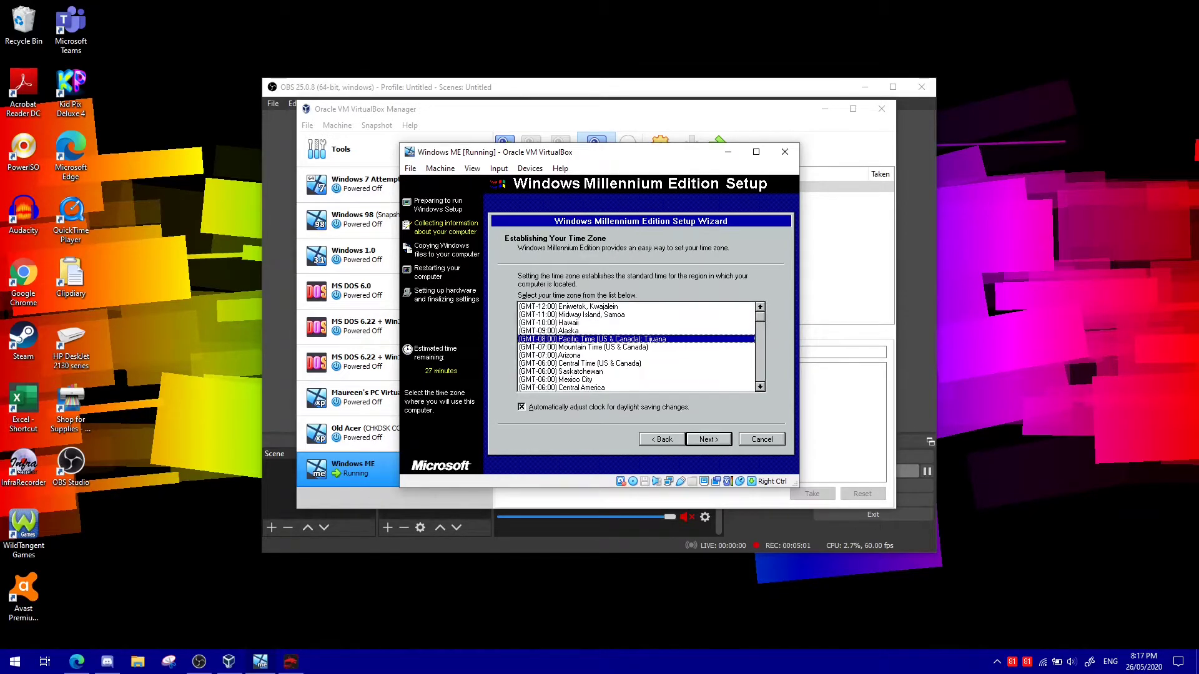
click(616, 371)
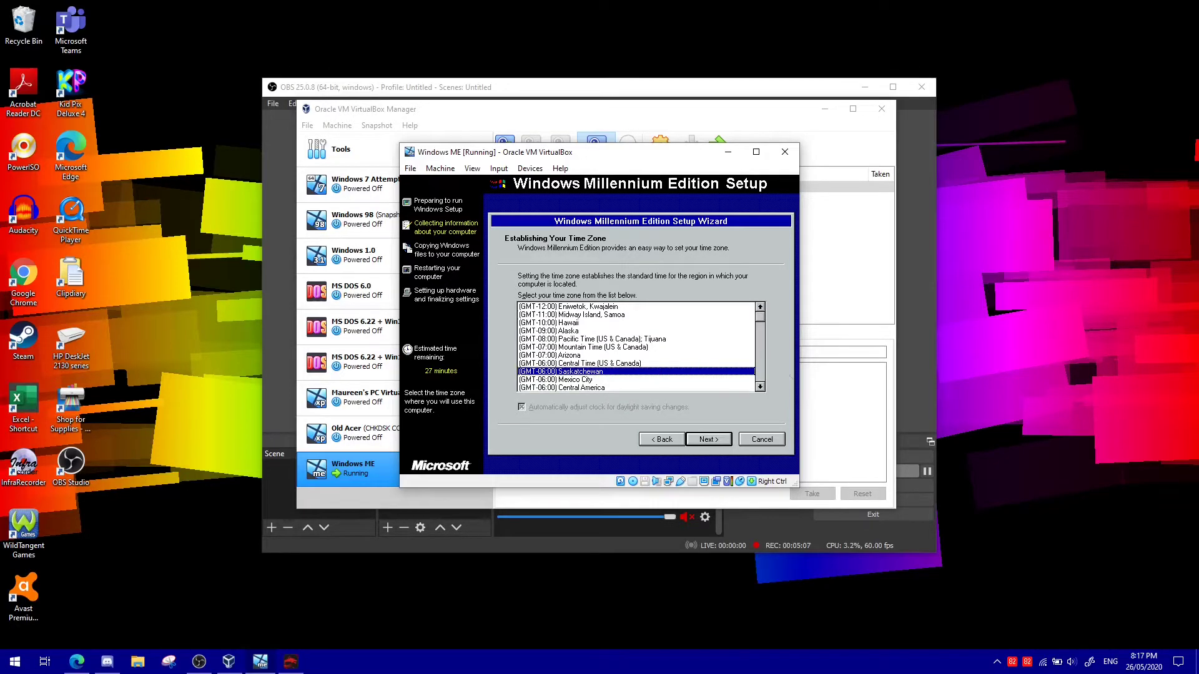
drag(761, 387, 761, 387)
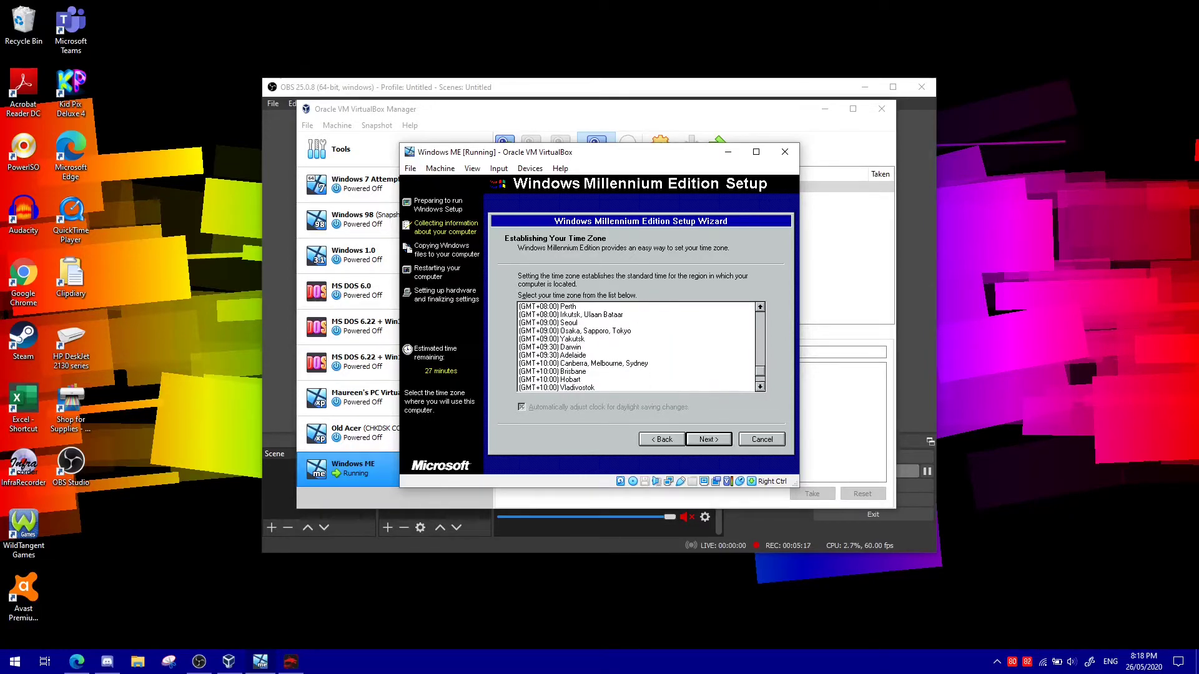
click(599, 363)
click(718, 440)
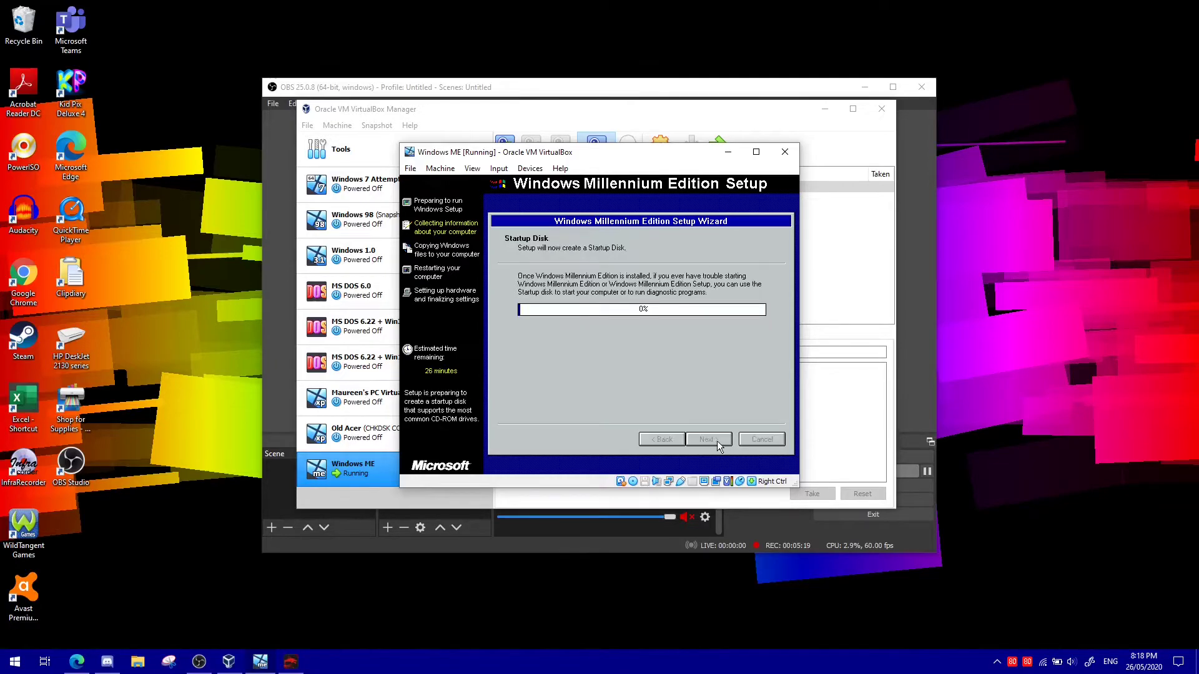
click(717, 441)
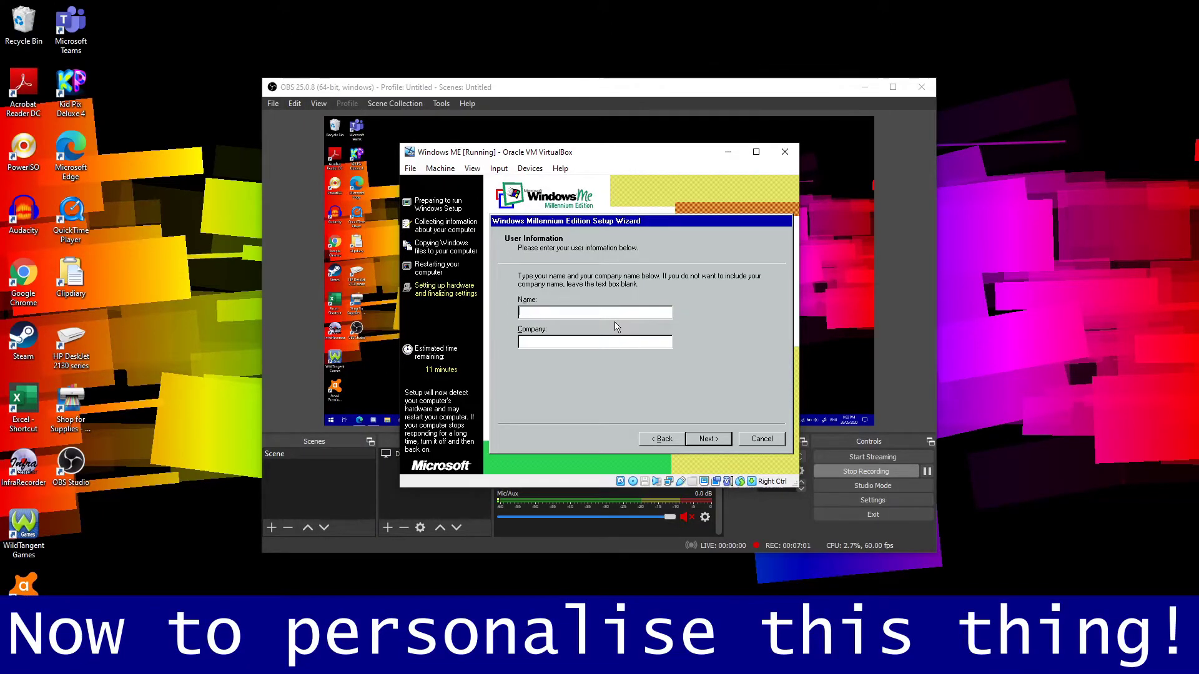
- Enter "The Nostalgia Master" as the name and "The Nostalgia Crew" as the company, and submit the user information
text(Ma)
key(BackSpace)
key(BackSpace)
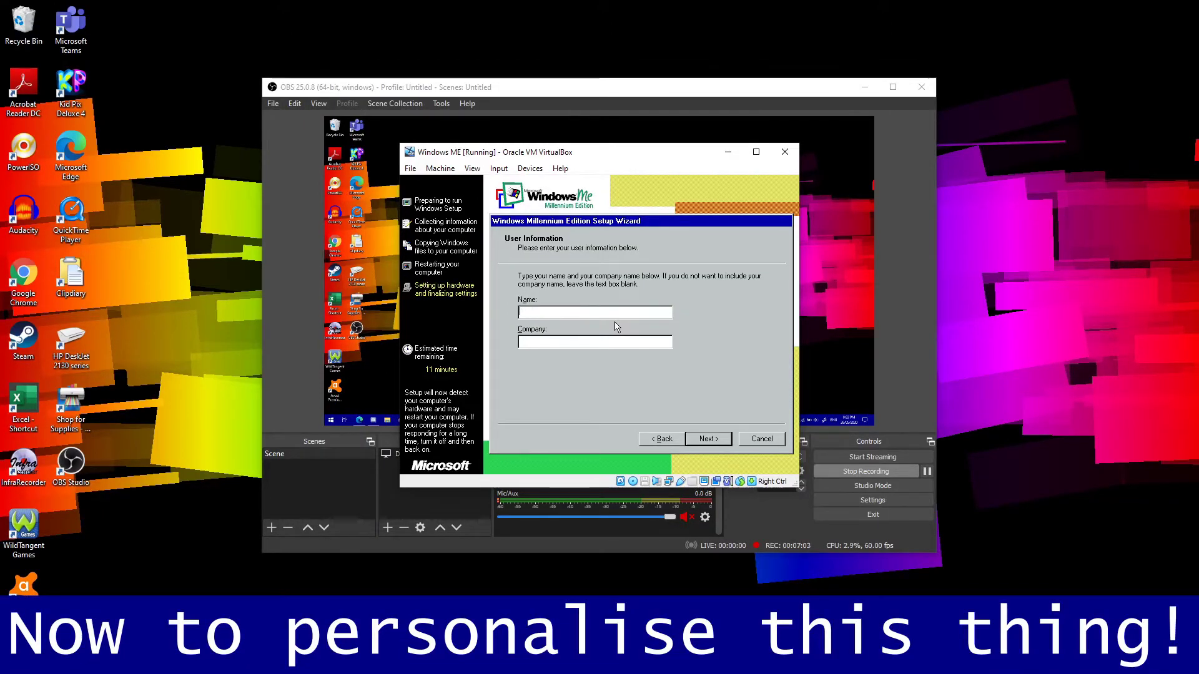
text(The Nos)
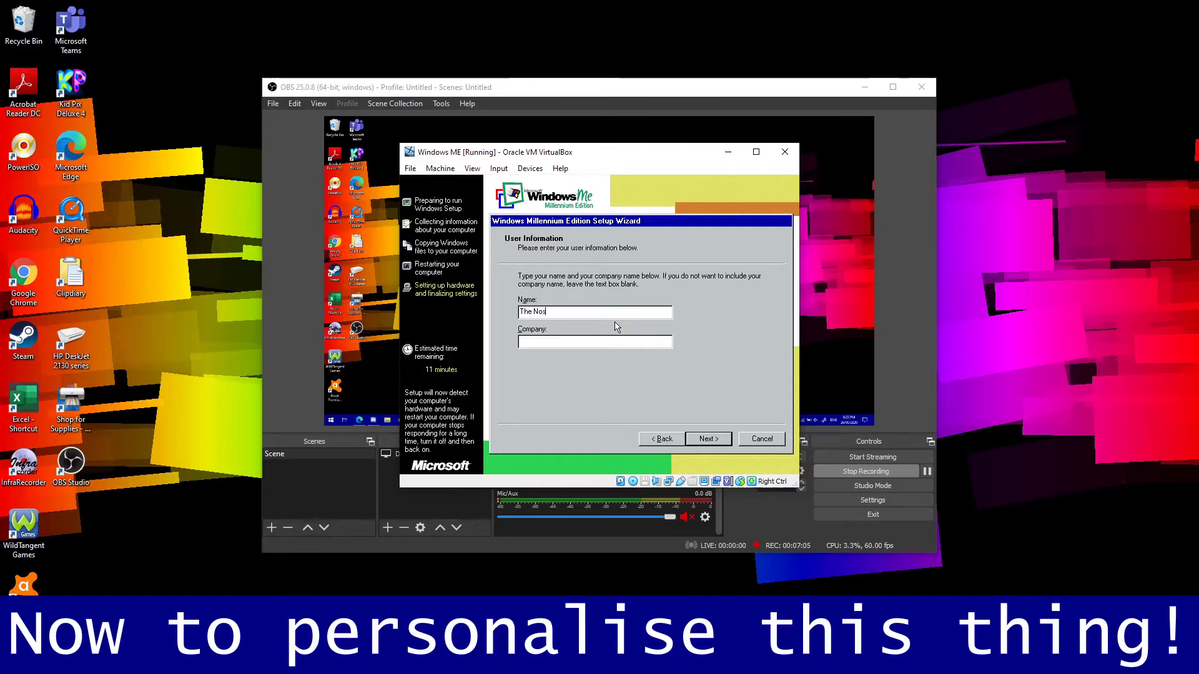
text(talgia Master)
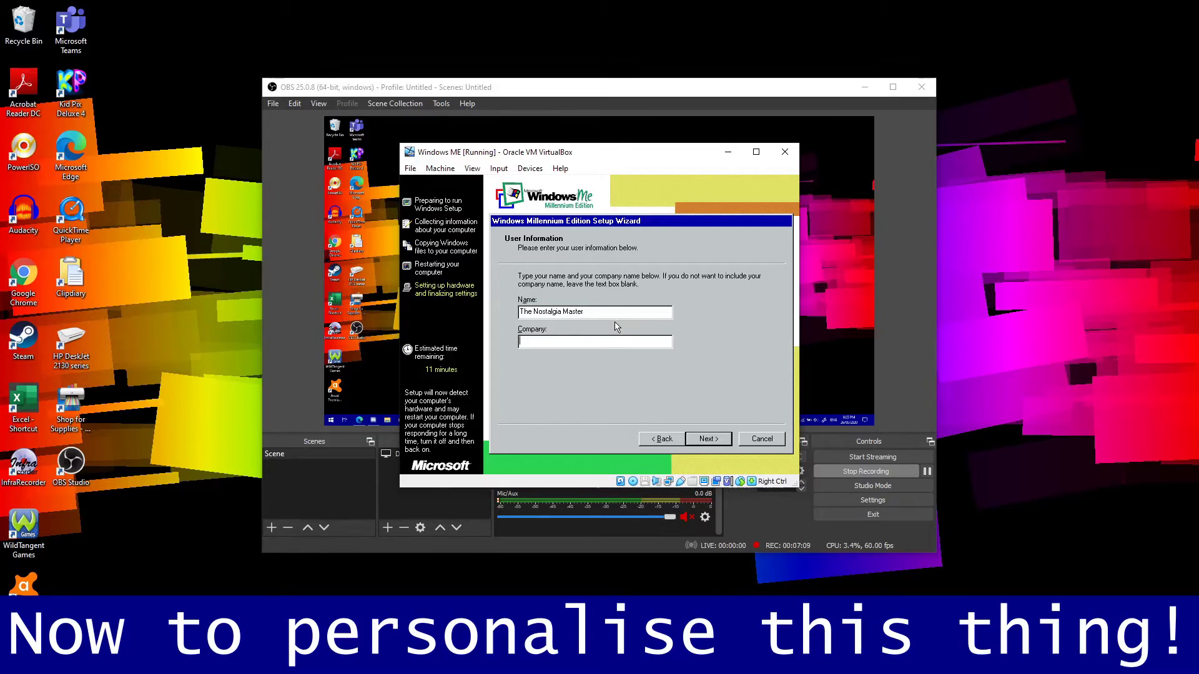
text(The Nostalgia)
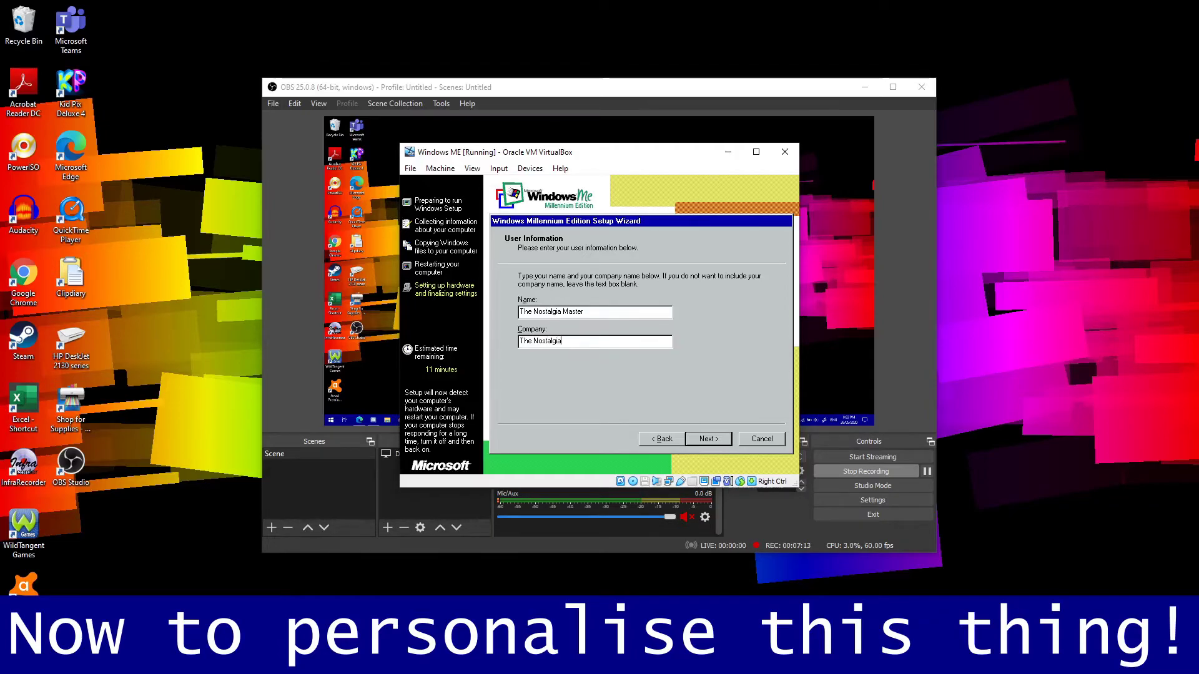
text( Crew)
click(709, 438)
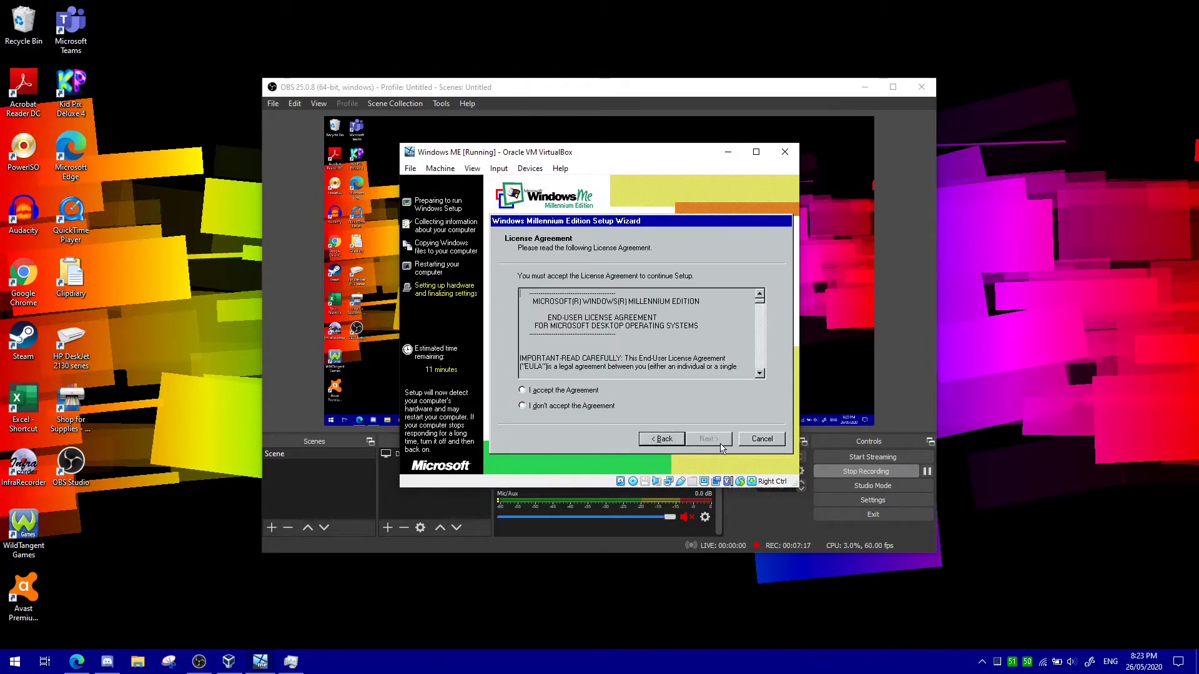
- Accept the Windows Me License Agreement and restart the virtual machine from its hard disk to continue setup
click(584, 392)
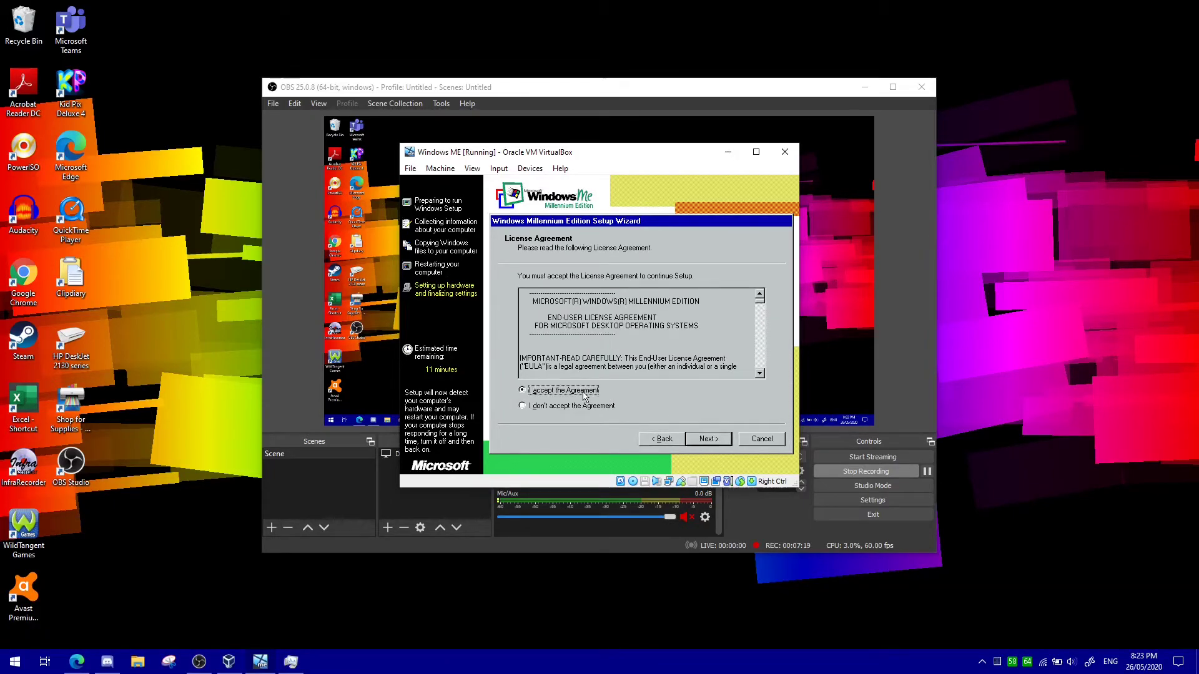
click(708, 438)
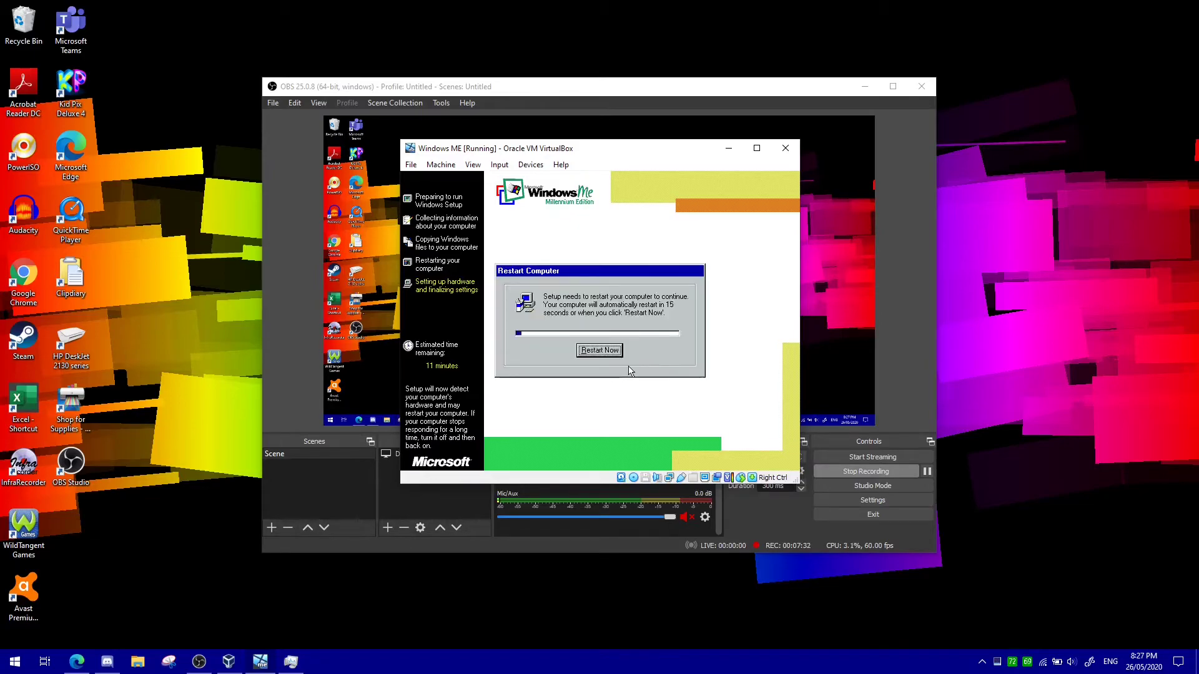
click(600, 351)
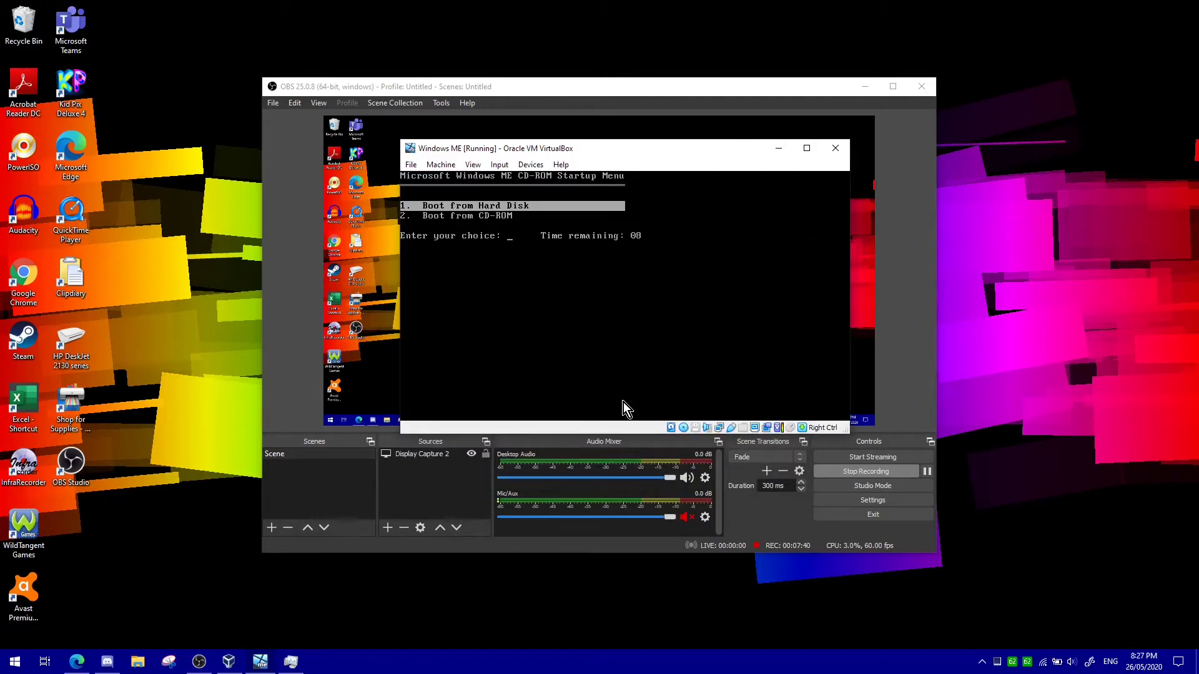
key(Return)
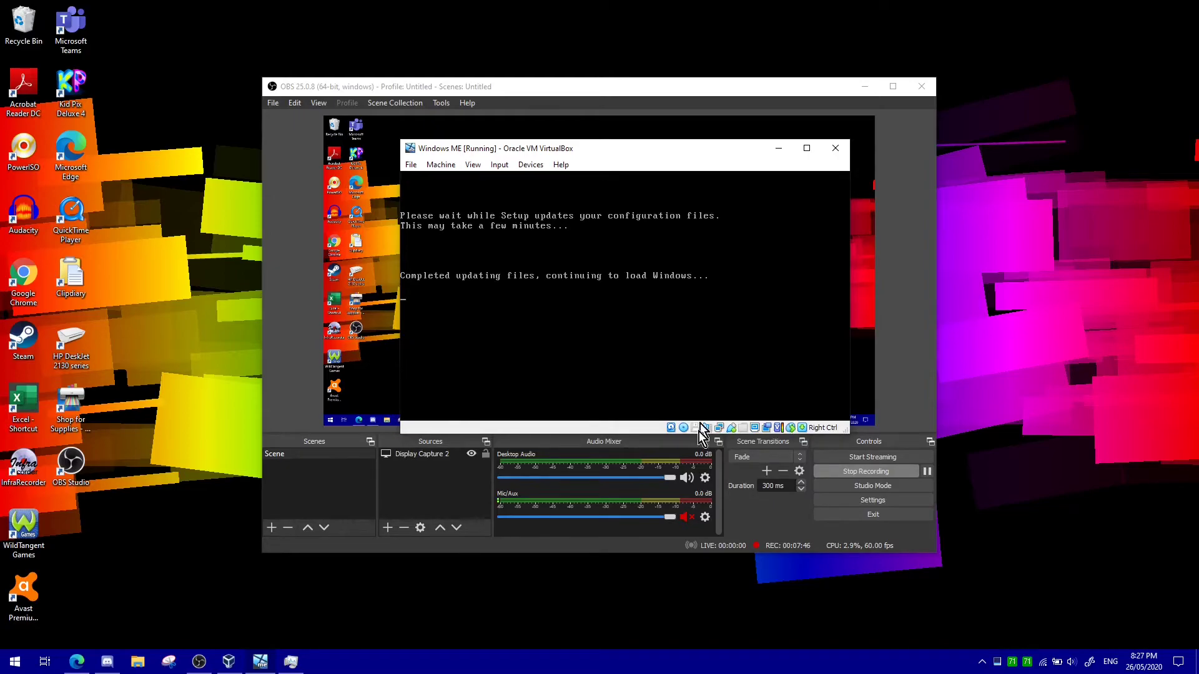
- Restart the virtual machine from its hard disk after the final setup stage and skip the network password logon
click(863, 85)
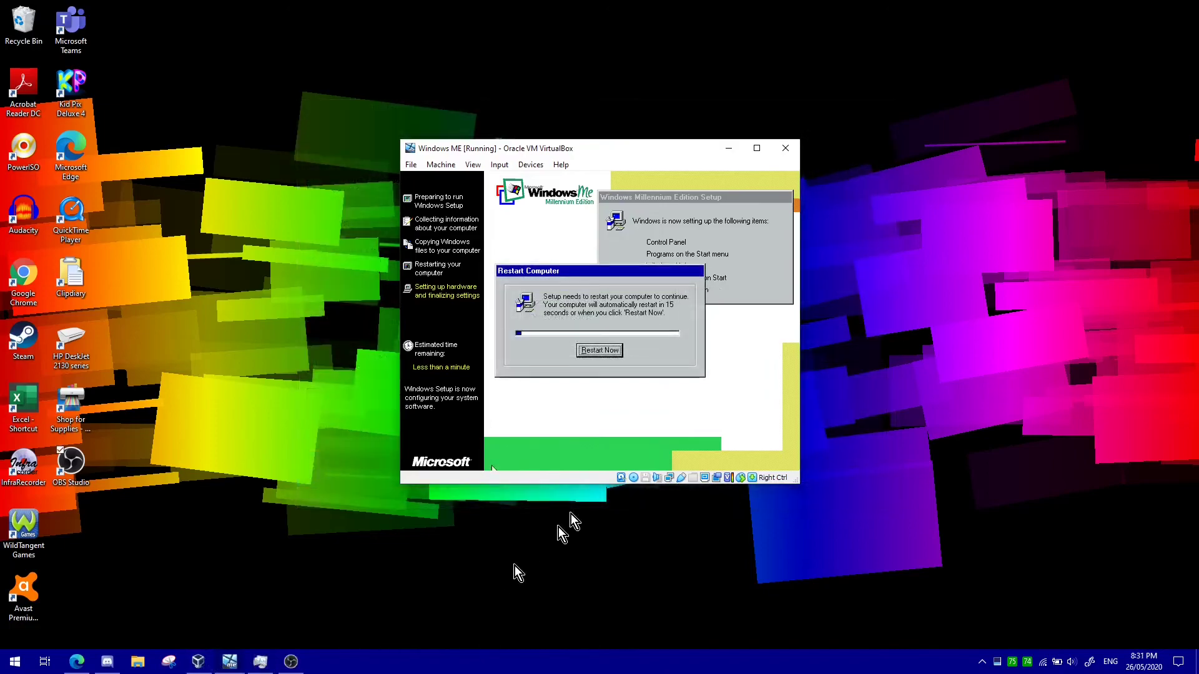
click(594, 351)
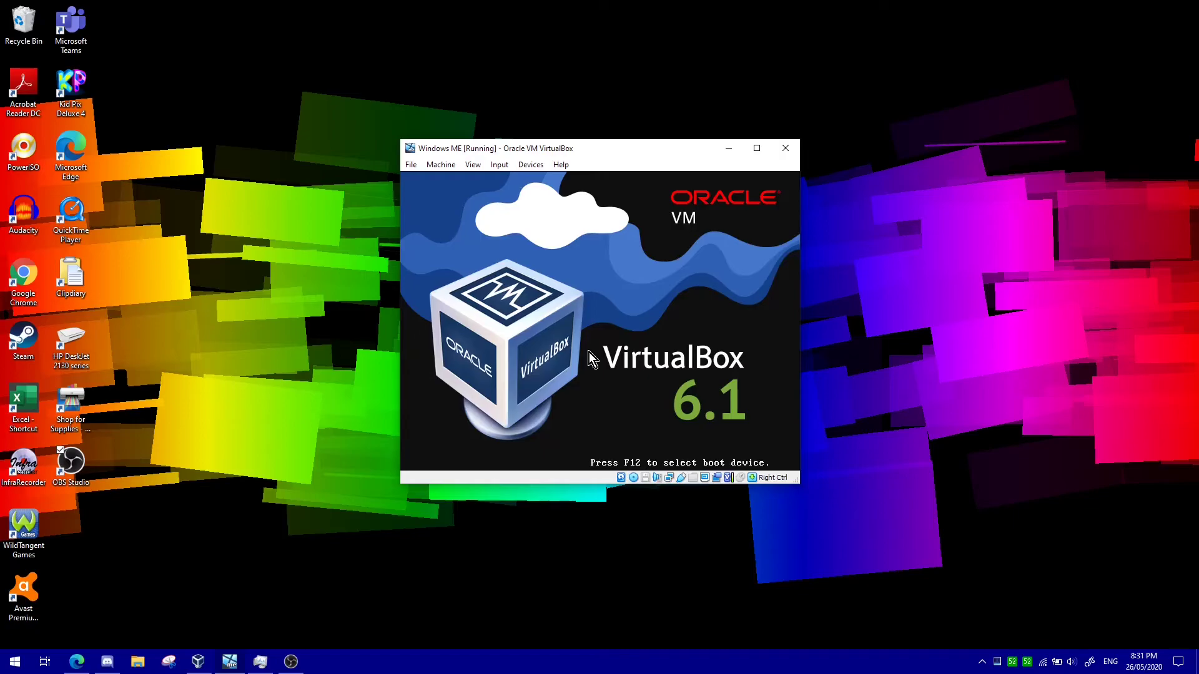
key(Return)
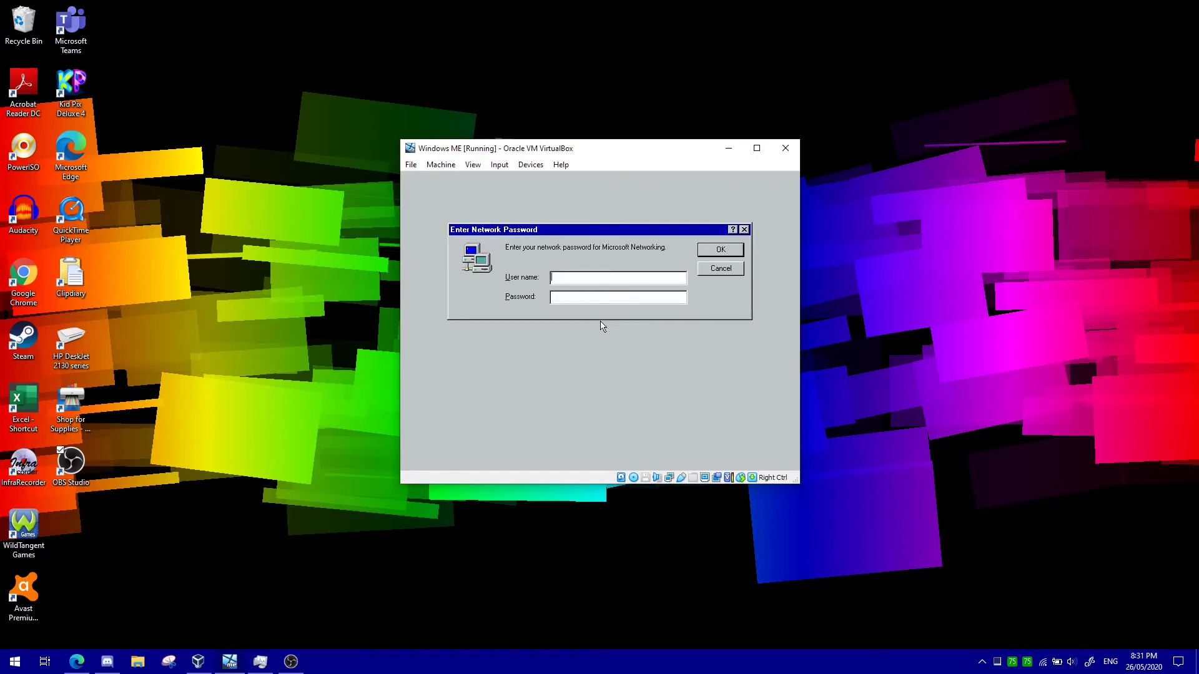
click(720, 269)
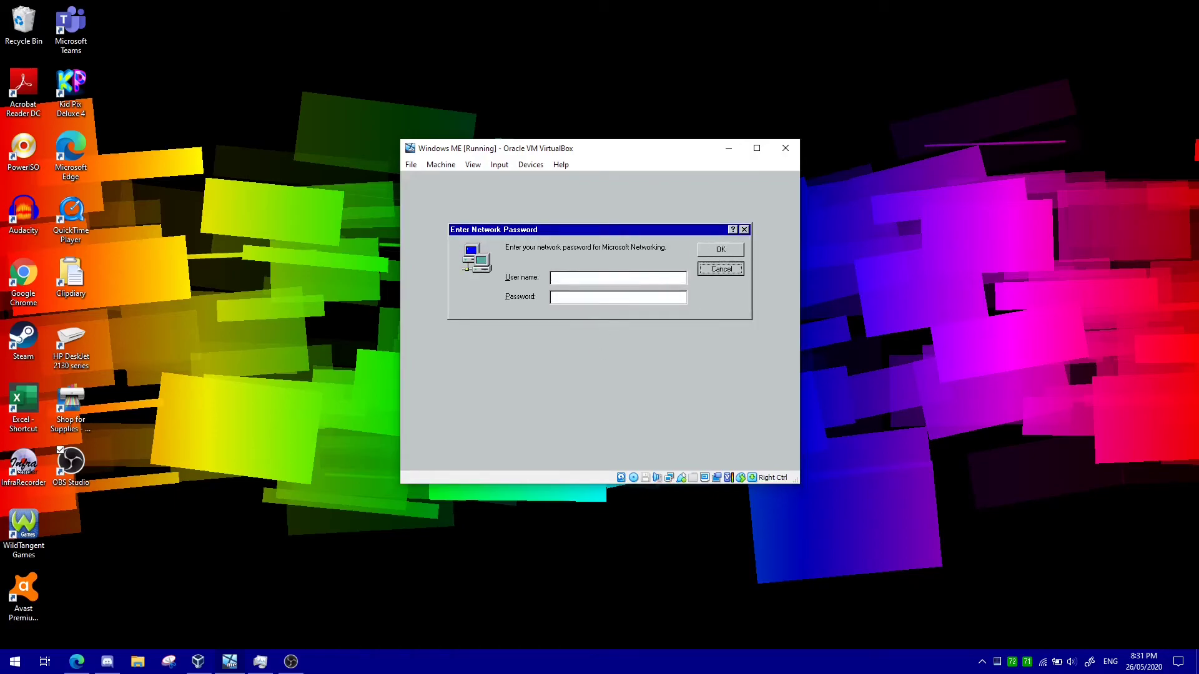